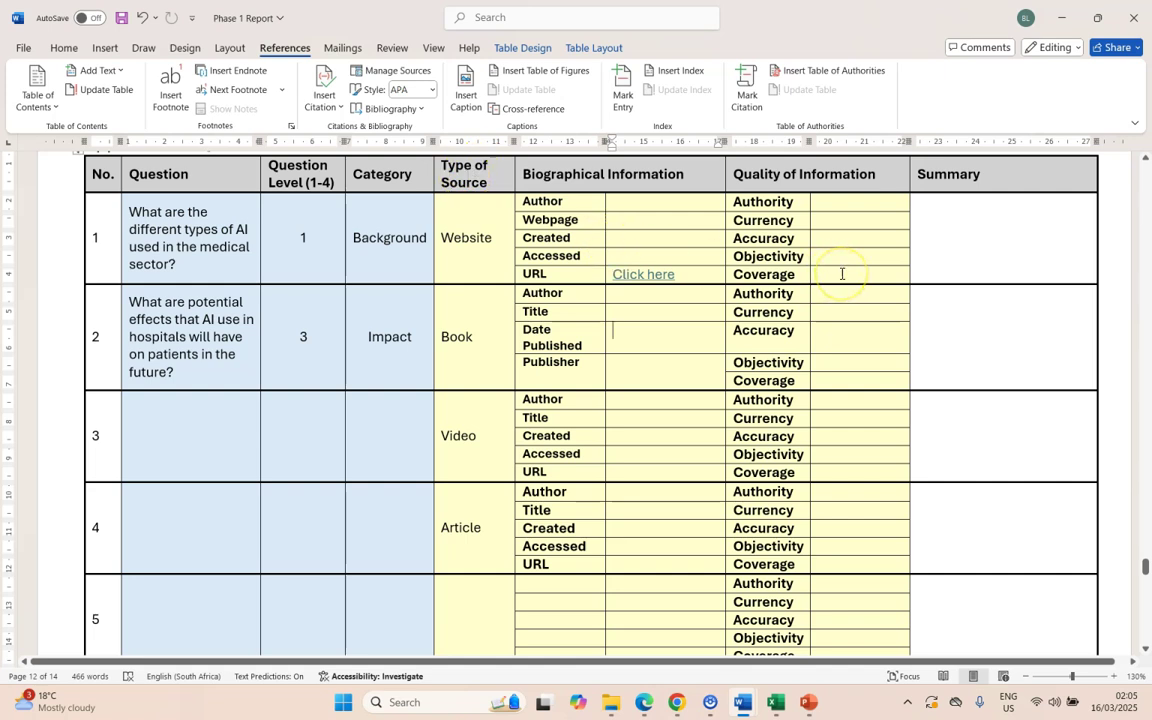
Switch to the PAT guidelines PDF in Edge, review the quality-of-information criteria and example table on page 21, and return to the Word report
{"action": "key", "text": "alt+Tab"}
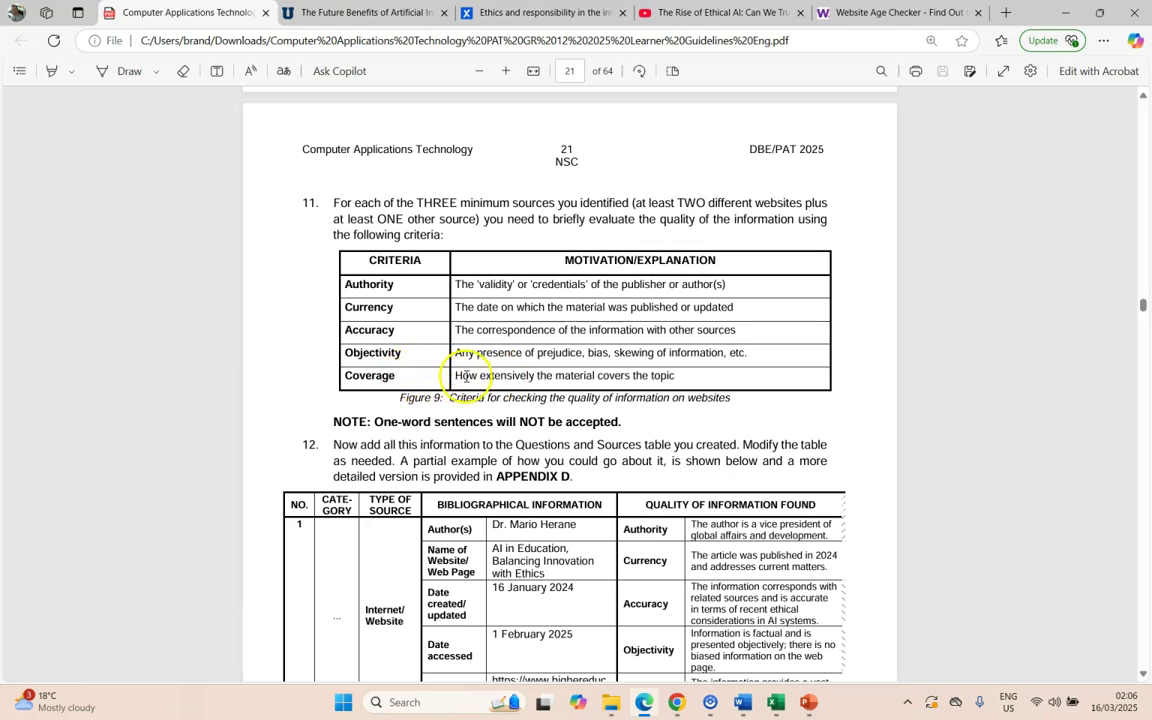
{"action": "scroll", "coordinate": [818, 442], "scroll_direction": "down", "scroll_amount": 3}
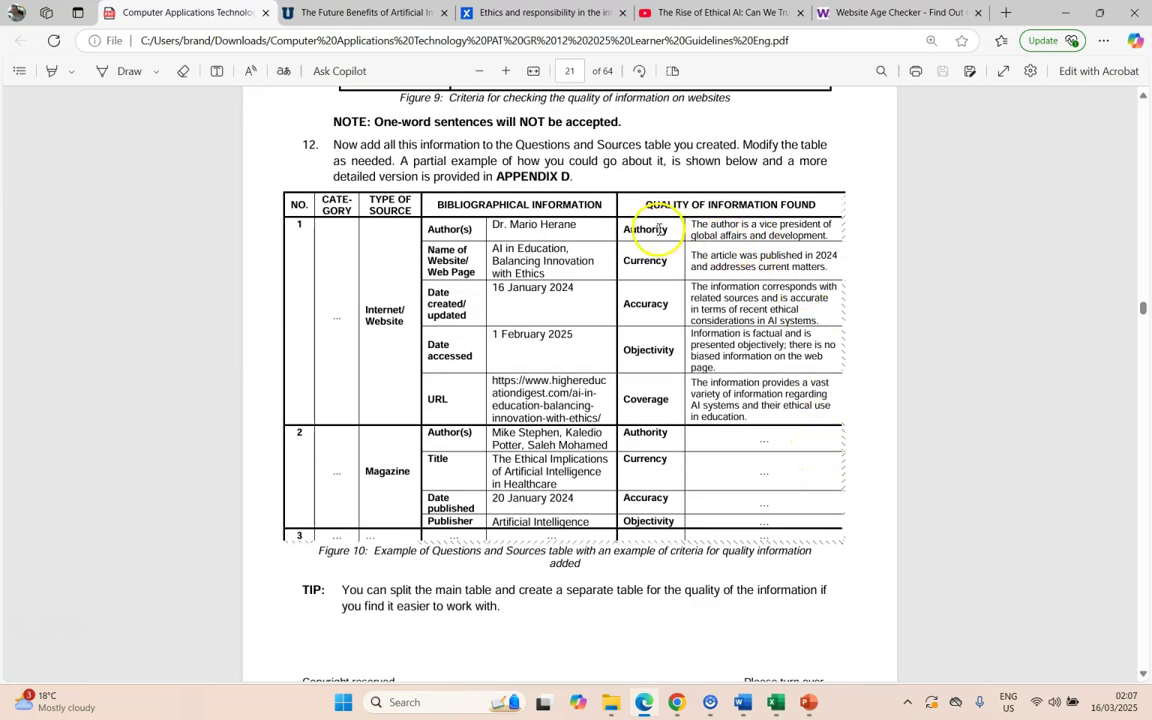
{"action": "scroll", "coordinate": [700, 250], "scroll_direction": "up", "scroll_amount": 1}
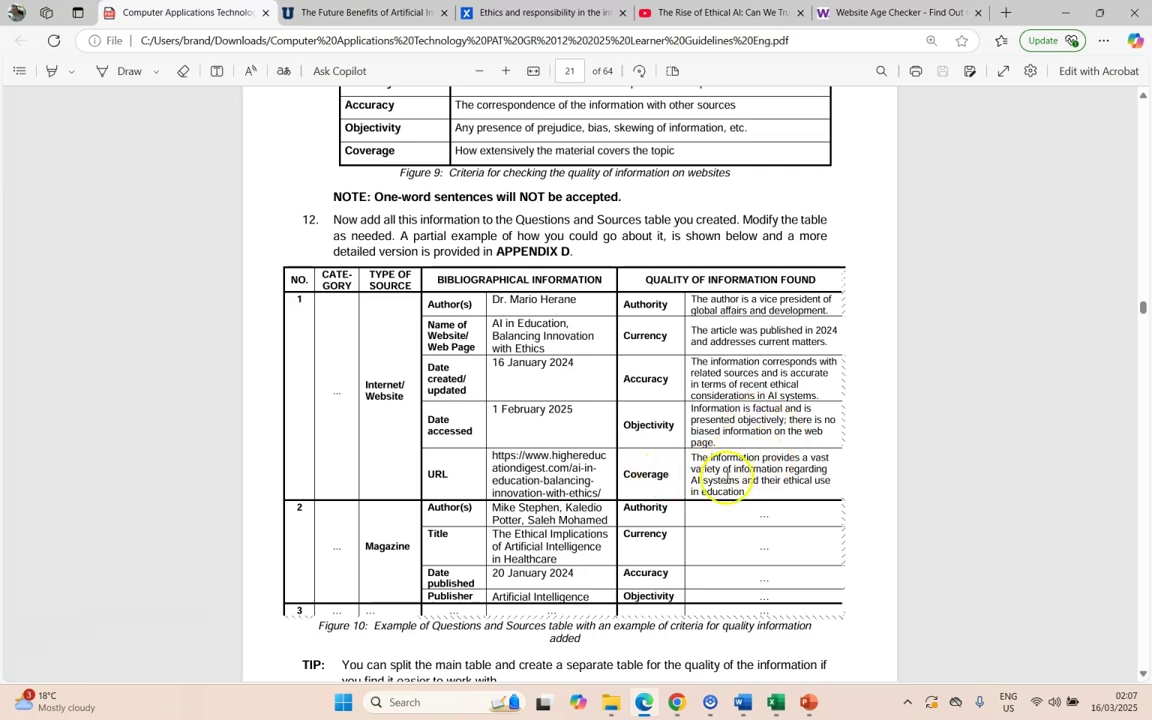
{"action": "key", "text": "alt+Tab"}
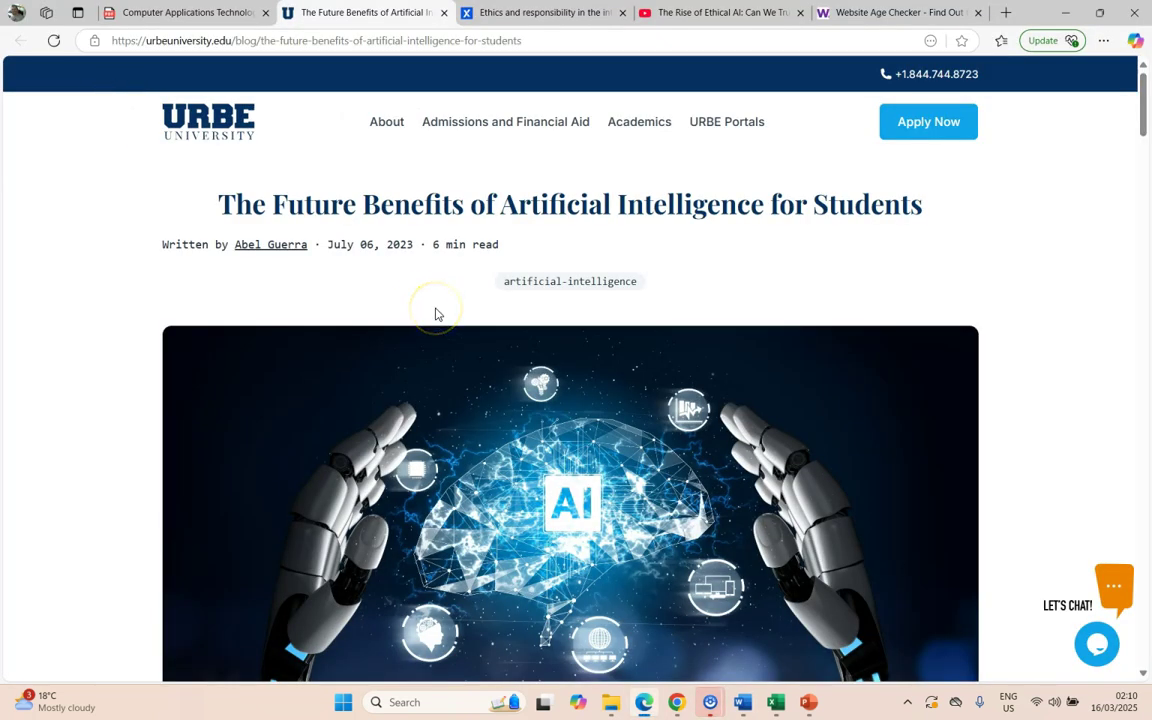
{"action": "left_click", "coordinate": [740, 703]}
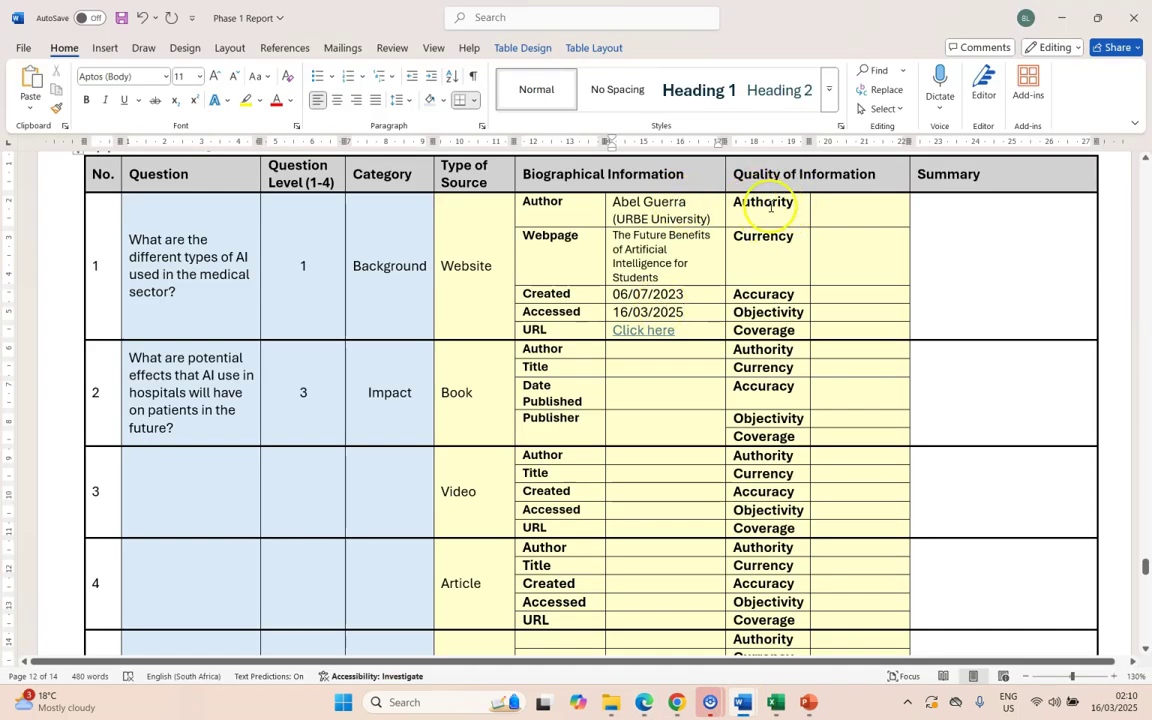
Switch to the URBE University article in Edge, open its author's page and look through the listed articles
{"action": "key", "text": "alt+Tab"}
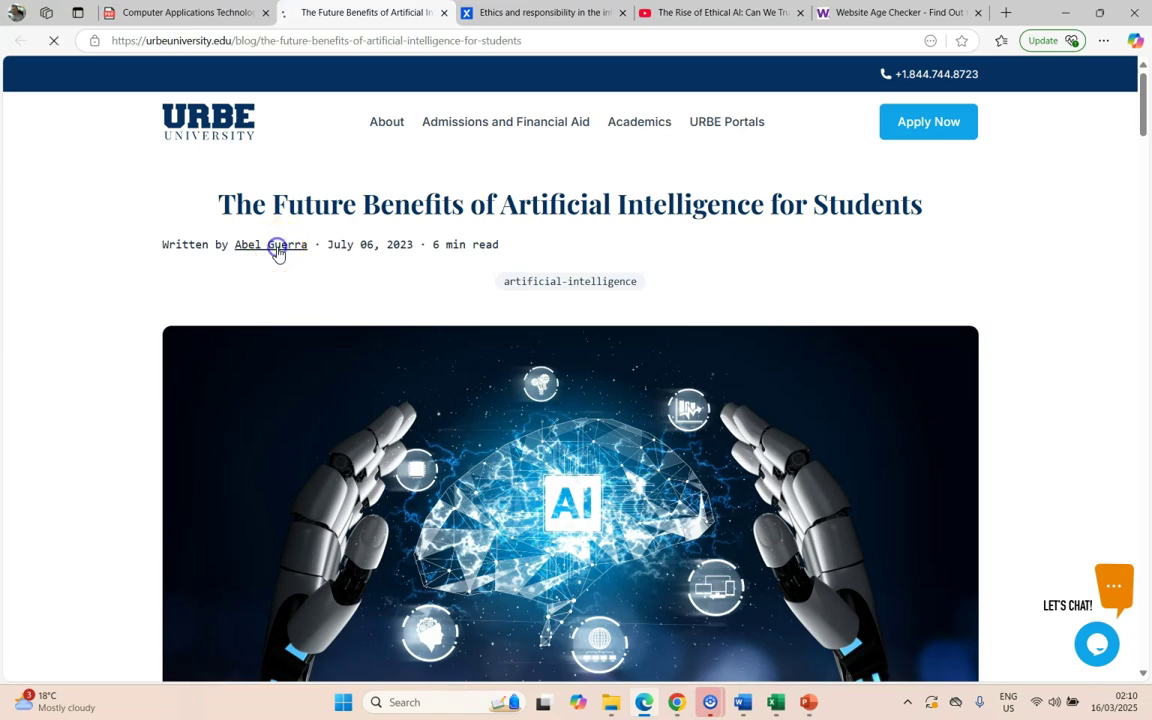
{"action": "left_click", "coordinate": [277, 250]}
{"action": "scroll", "coordinate": [573, 302], "scroll_direction": "down", "scroll_amount": 10}
{"action": "scroll", "coordinate": [573, 302], "scroll_direction": "down", "scroll_amount": 10}
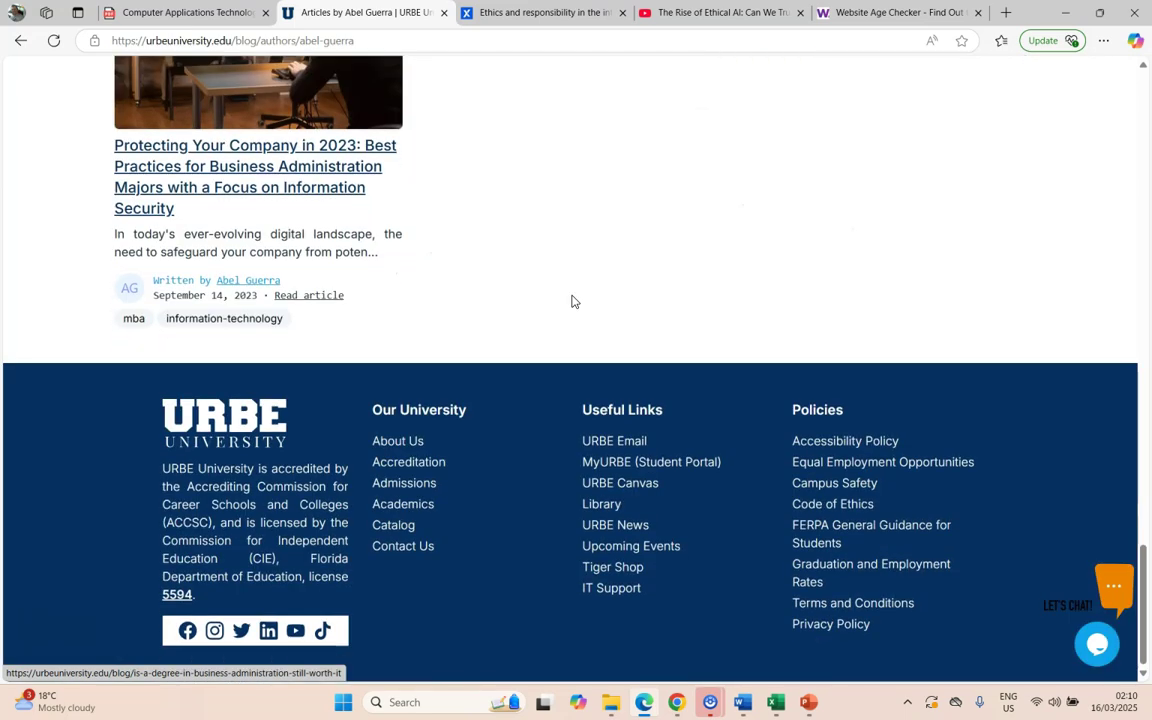
Search Google for the article author's name in a new tab, open their LinkedIn profile and examine the About and Experience sections
{"action": "left_click", "coordinate": [272, 282]}
{"action": "left_click_drag", "start_coordinate": [272, 282], "coordinate": [1005, 12]}
{"action": "scroll", "coordinate": [321, 141], "scroll_direction": "down", "scroll_amount": 5}
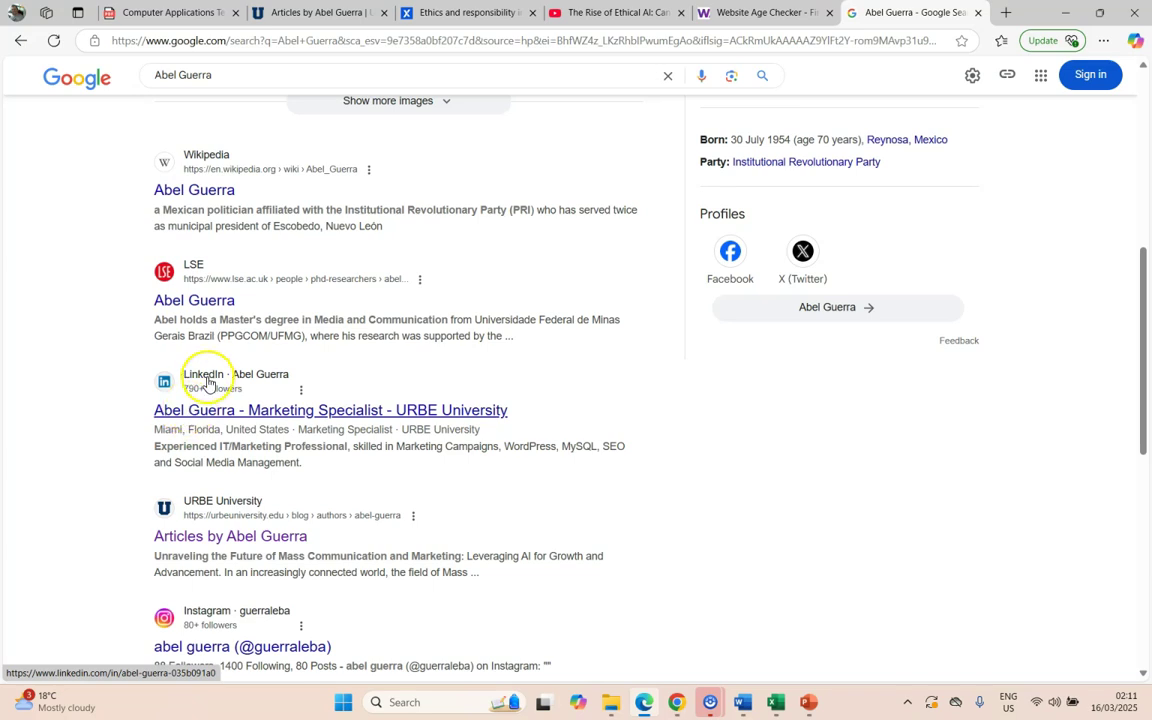
{"action": "left_click", "coordinate": [230, 410]}
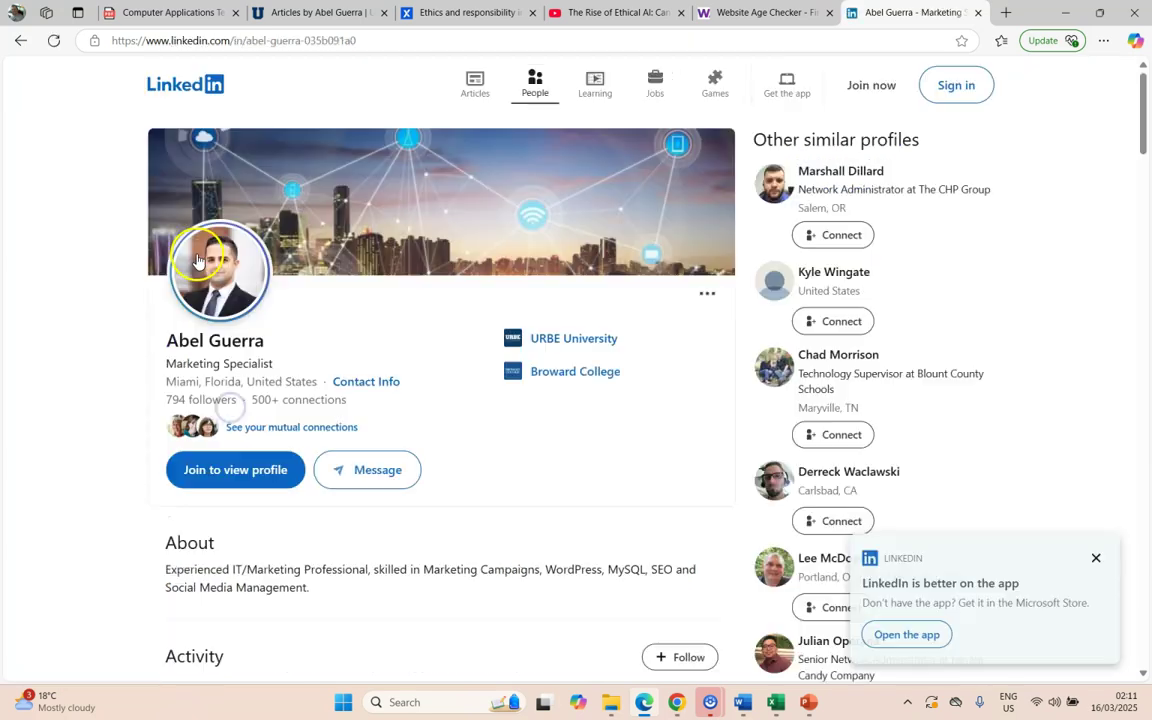
{"action": "scroll", "coordinate": [368, 340], "scroll_direction": "down", "scroll_amount": 1}
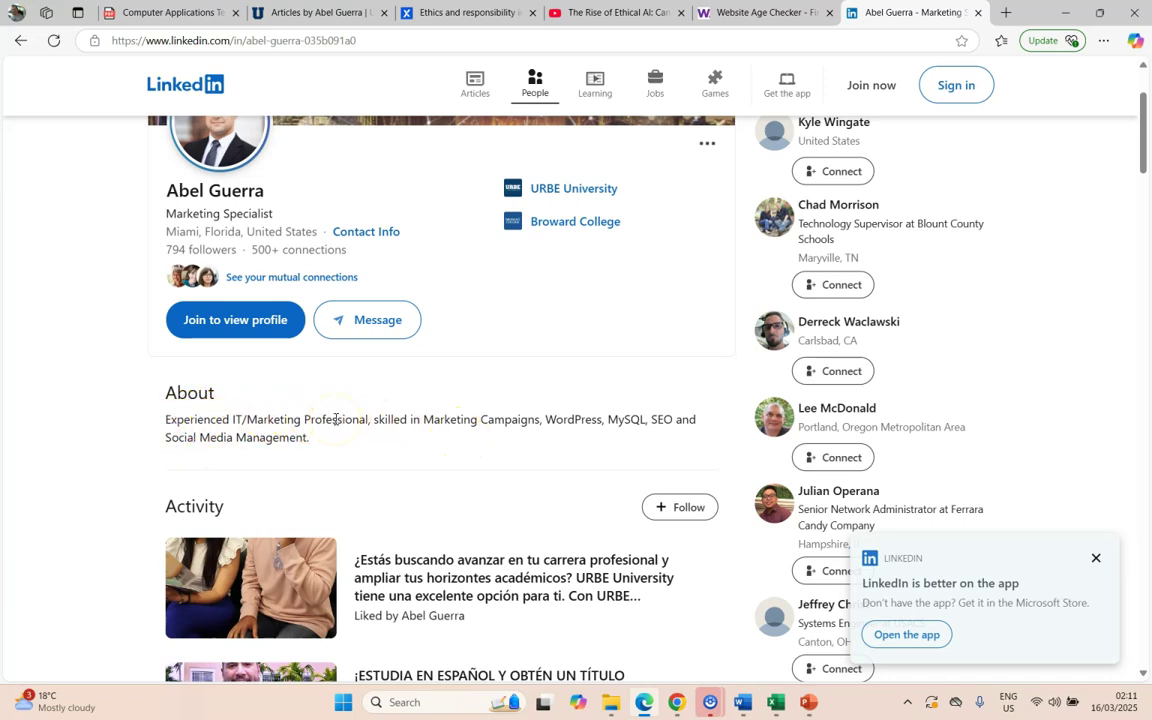
{"action": "scroll", "coordinate": [334, 419], "scroll_direction": "down", "scroll_amount": 5}
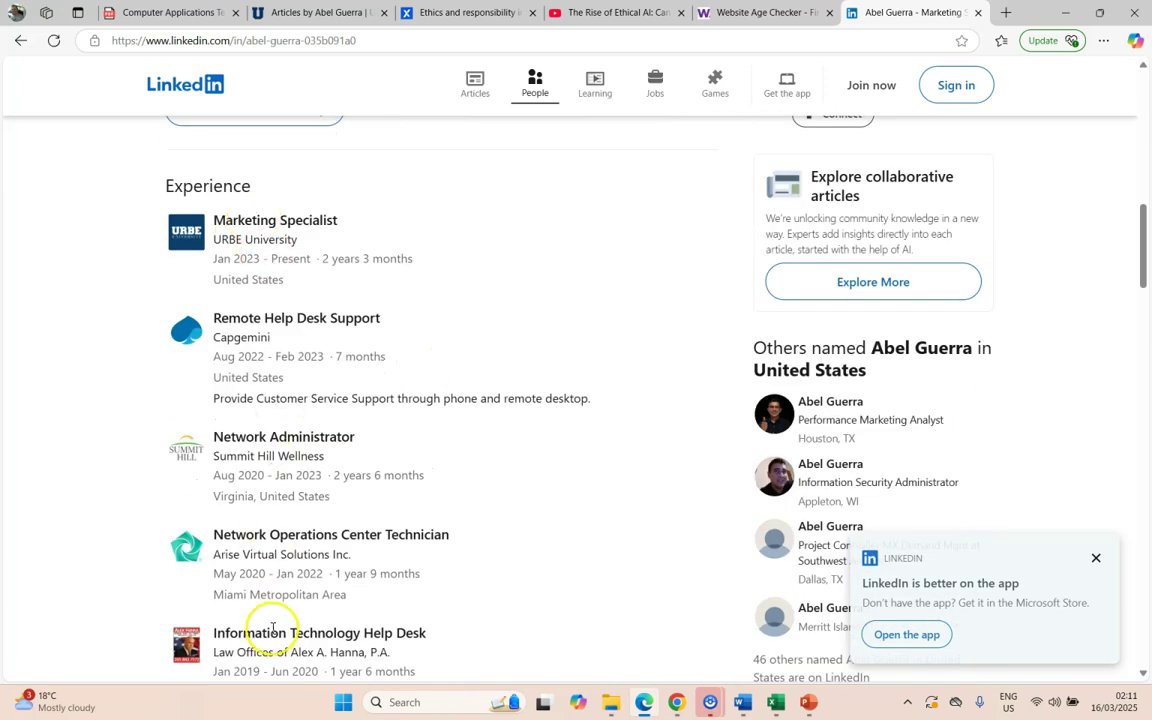
In Word, fill source 1's Authority cell with the author's name and "is an experience IT specialist that is knowledgeable in IT related fields" at size 9
{"action": "key", "text": "alt+Tab"}
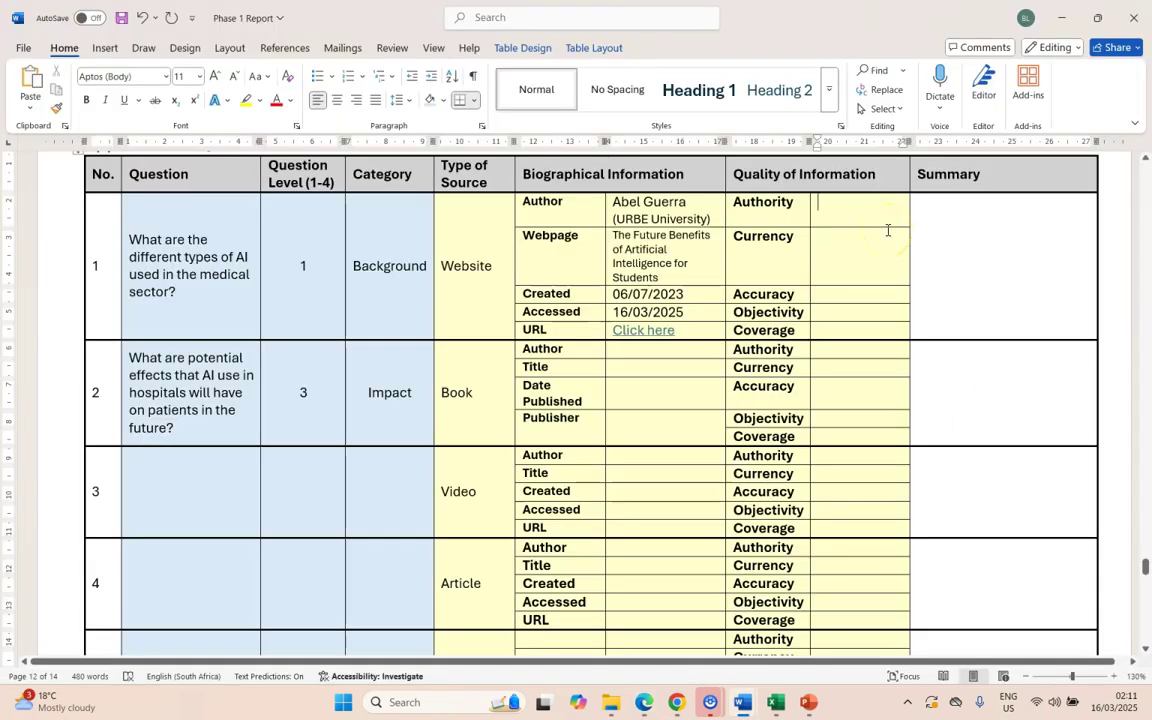
{"action": "type", "text": "Abel Guerra is an experience IT specialist that is knowledgeable in IT related fields"}
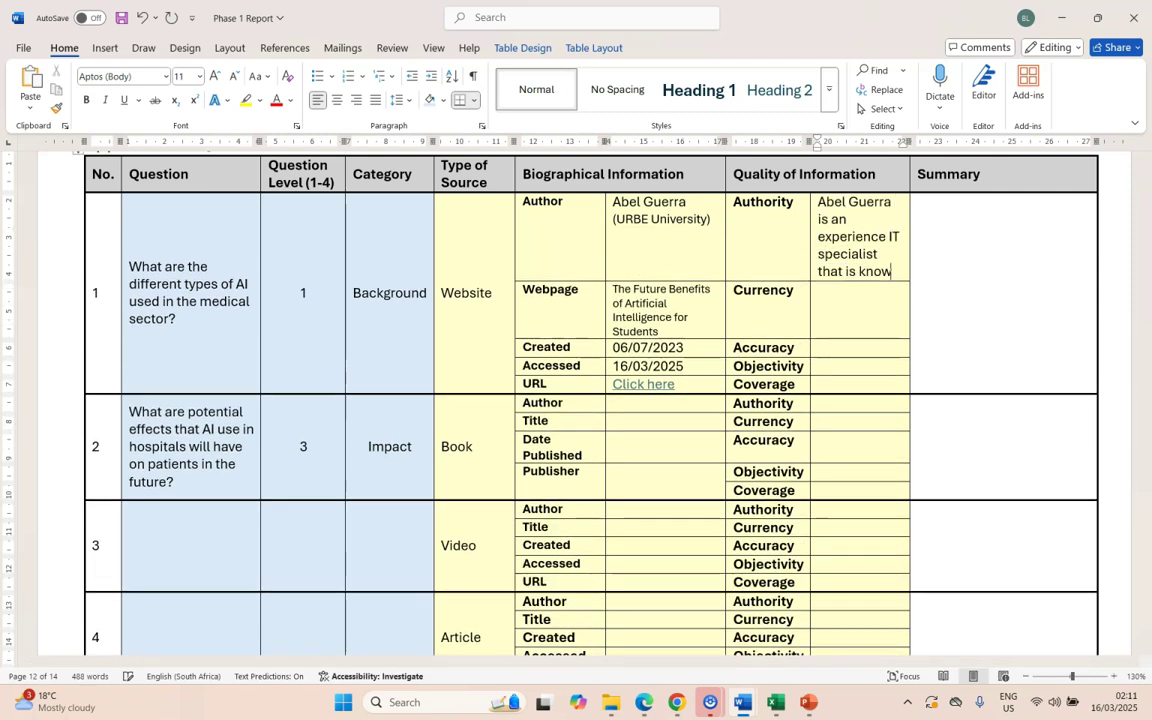
{"action": "key", "text": "ctrl+shift+Up"}
{"action": "key", "text": "ctrl+bracketleft"}
{"action": "key", "text": "ctrl+bracketleft"}
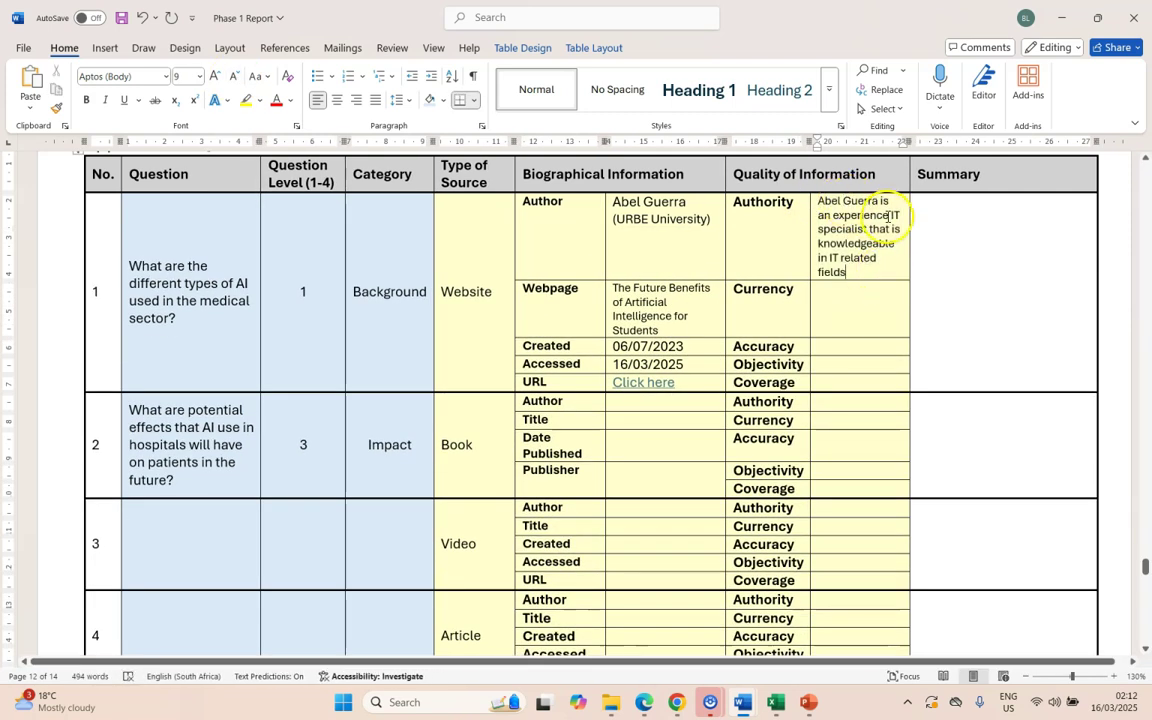
{"action": "key", "text": "Right"}
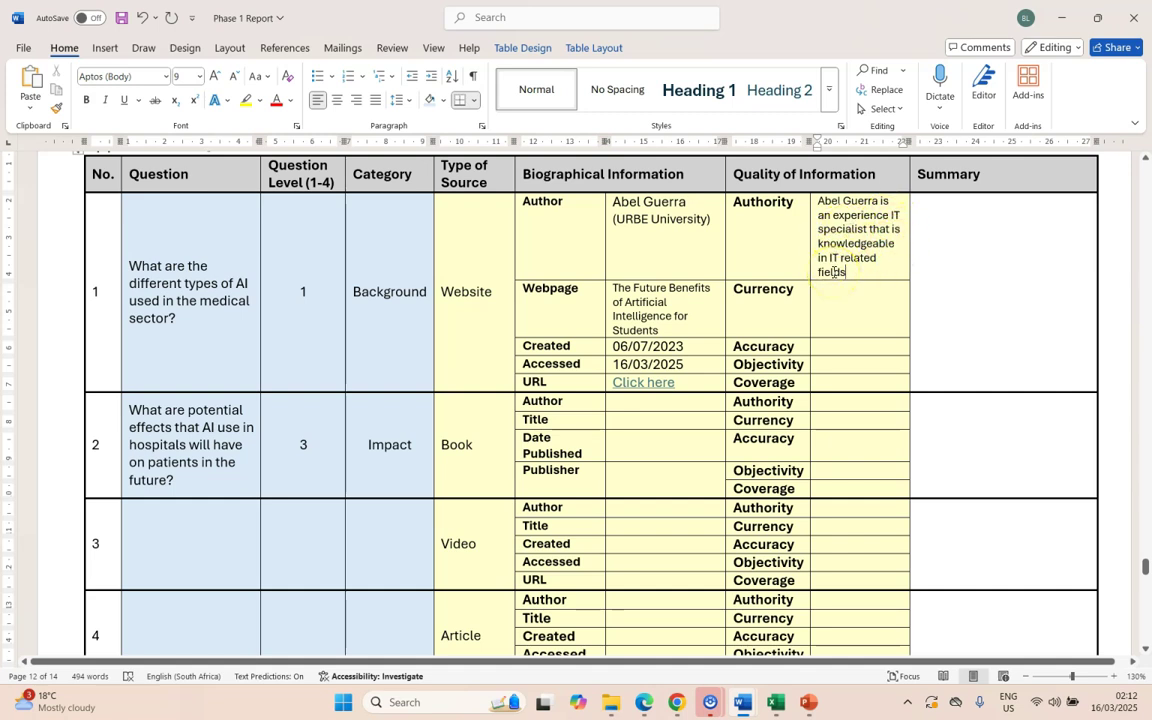
Examine URBE University's About Us and Accreditation pages in Edge to judge the authority of source 1's publisher
{"action": "left_click", "coordinate": [836, 200]}
{"action": "left_click", "coordinate": [636, 218]}
{"action": "key", "text": "alt+Tab"}
{"action": "scroll", "coordinate": [300, 320], "scroll_direction": "down", "scroll_amount": 2}
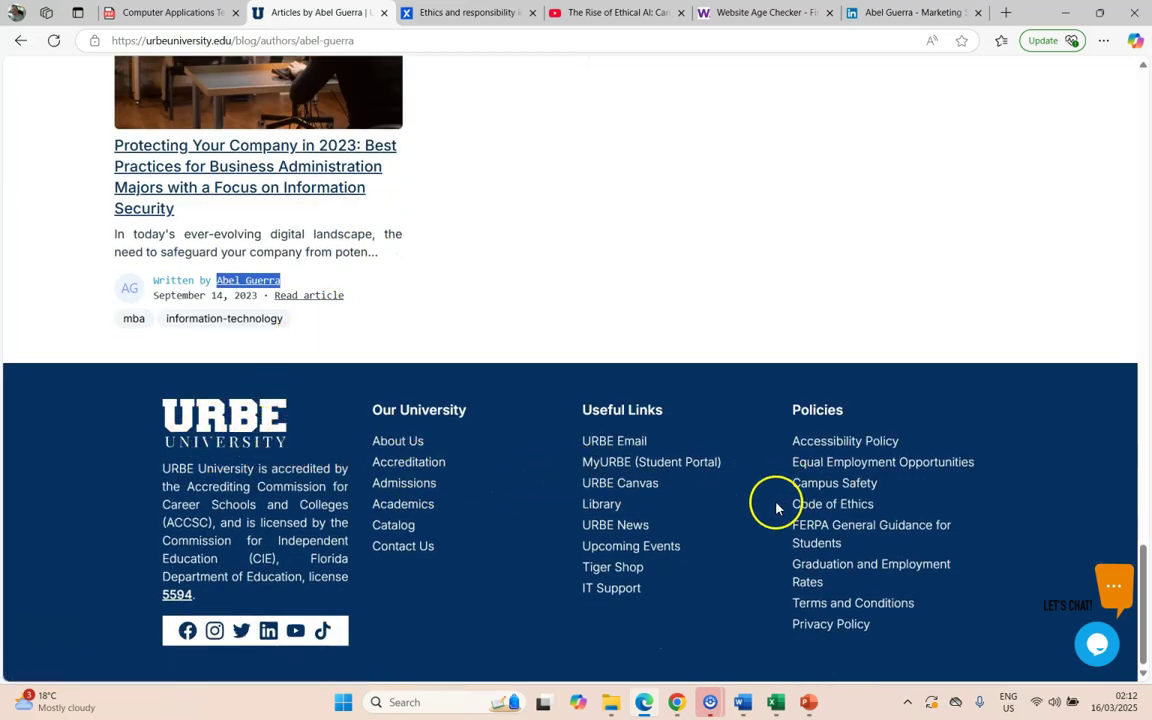
{"action": "left_click", "coordinate": [384, 441]}
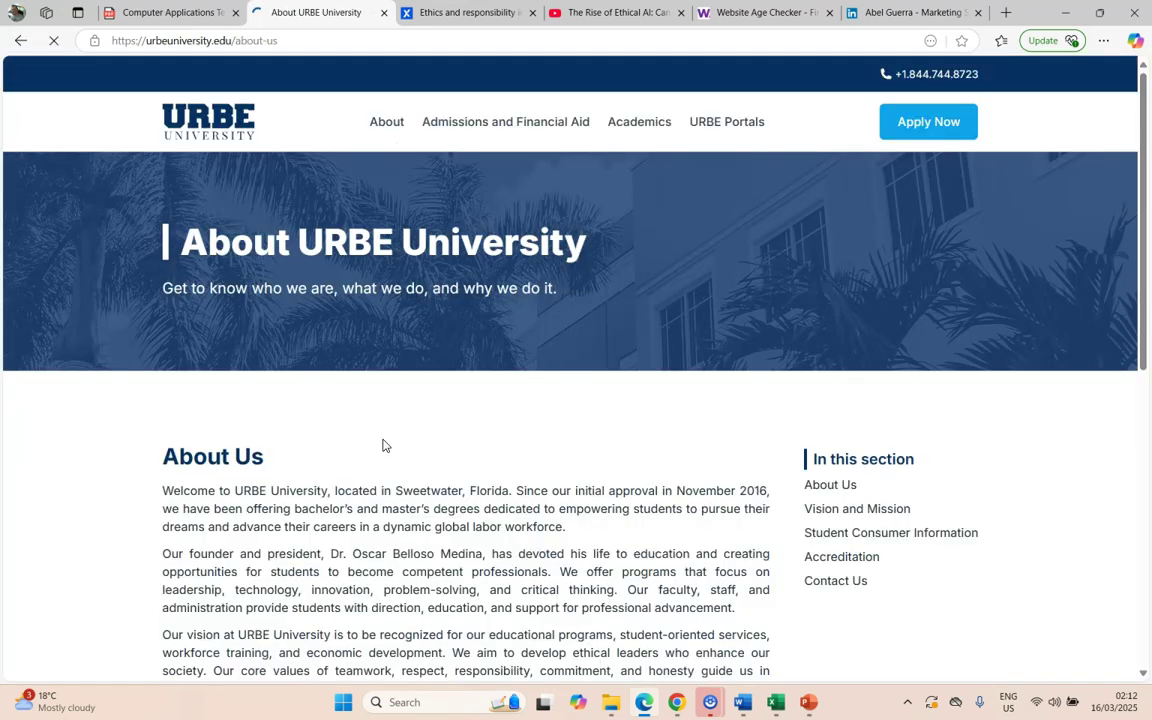
{"action": "scroll", "coordinate": [470, 386], "scroll_direction": "down", "scroll_amount": 3}
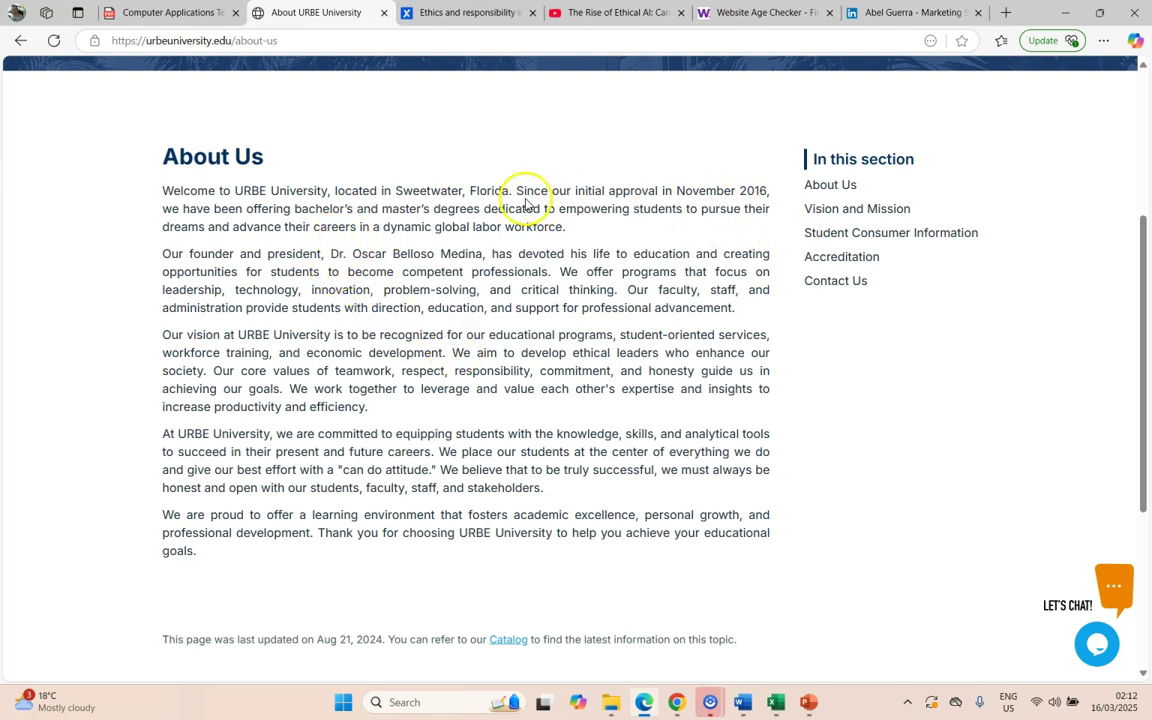
{"action": "scroll", "coordinate": [601, 229], "scroll_direction": "down", "scroll_amount": 1}
{"action": "scroll", "coordinate": [601, 229], "scroll_direction": "down", "scroll_amount": 2}
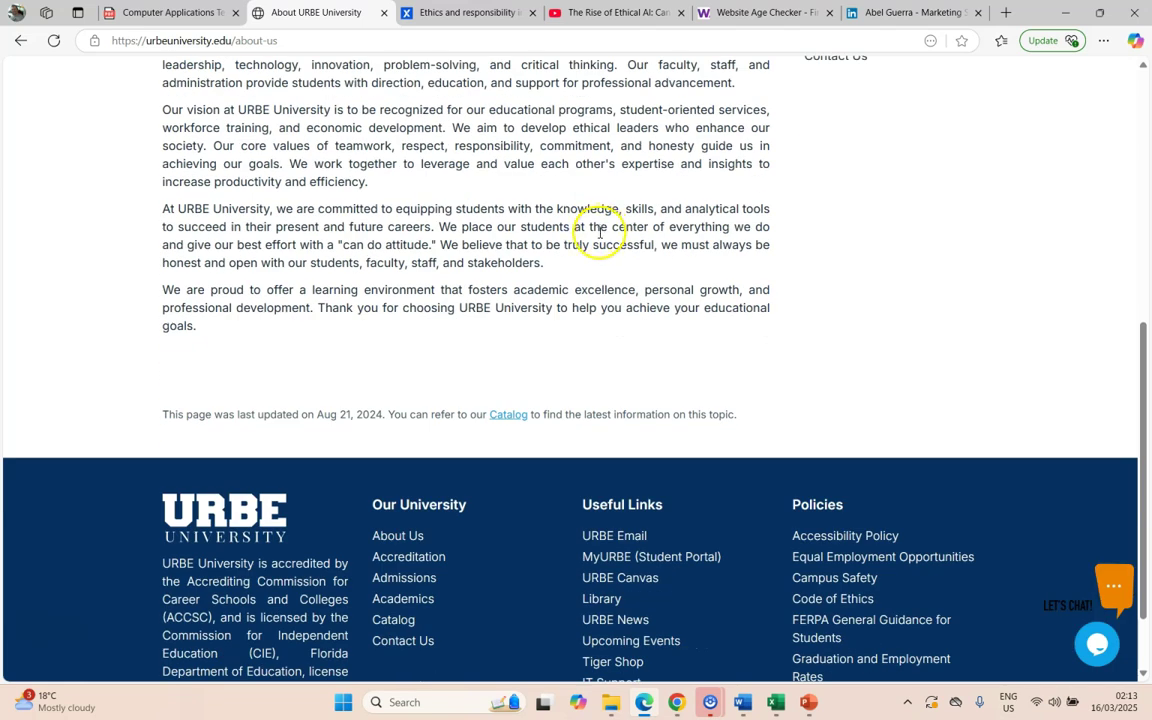
{"action": "left_click", "coordinate": [410, 558]}
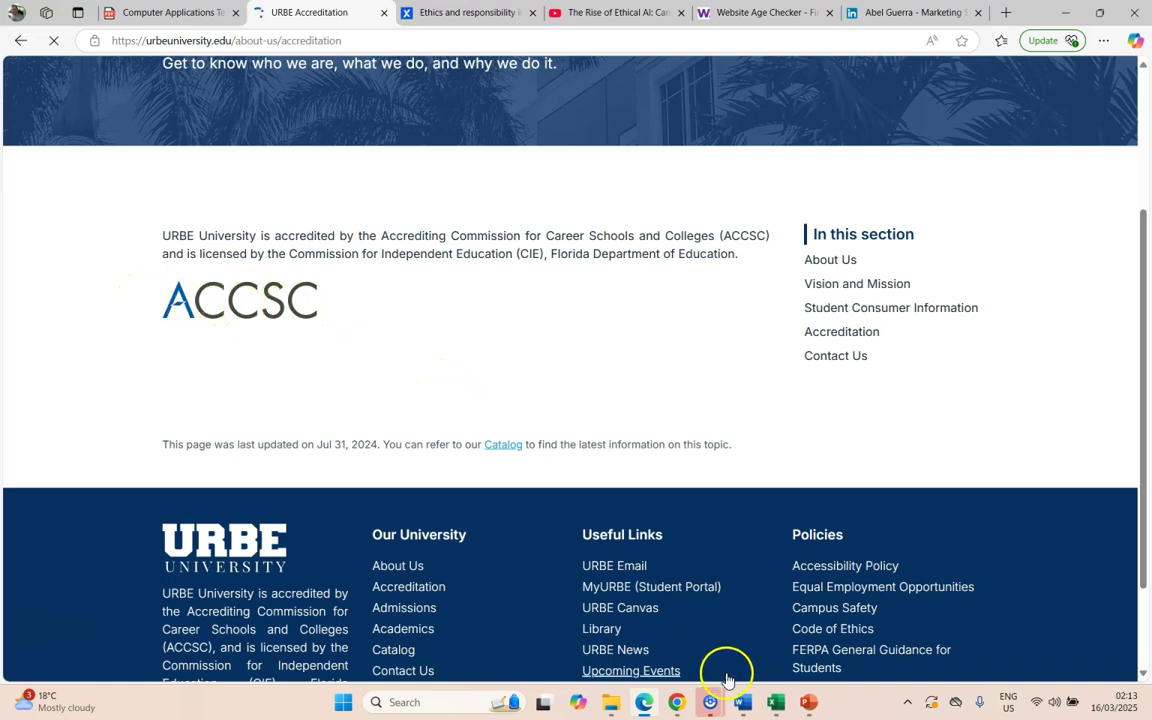
Place the cursor in source 1's Currency cell in Word and check the Currency example in the guidelines PDF
{"action": "left_click", "coordinate": [742, 702]}
{"action": "left_click", "coordinate": [833, 314]}
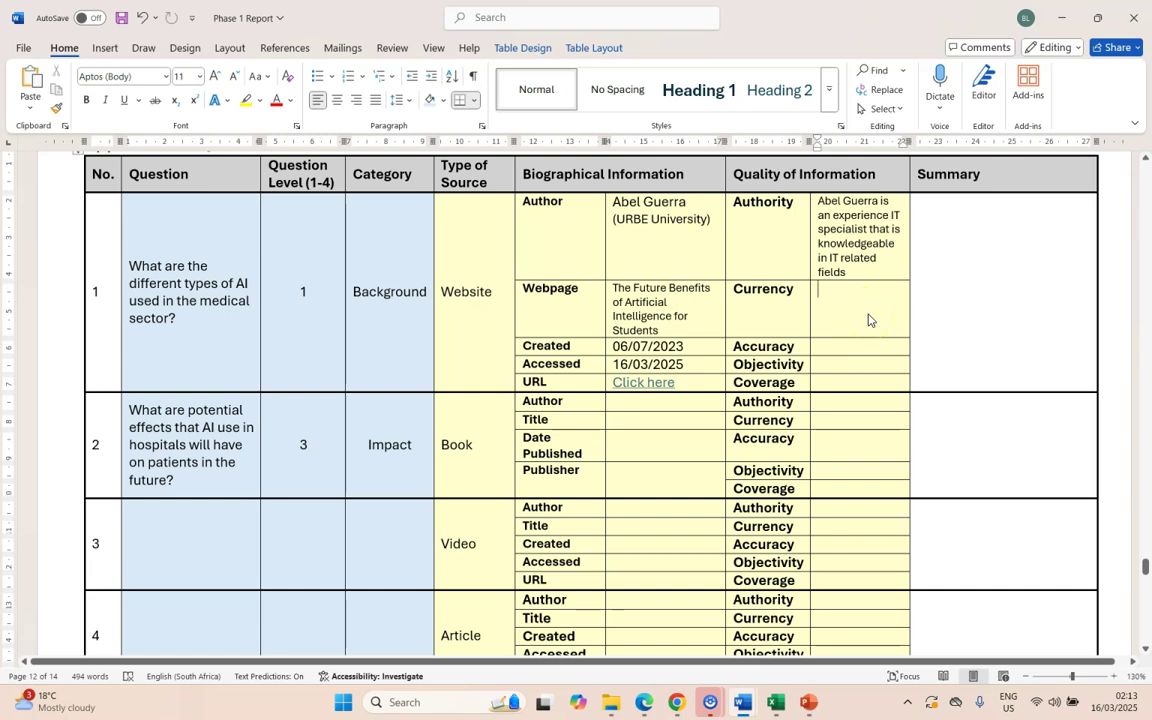
{"action": "key", "text": "alt+Tab"}
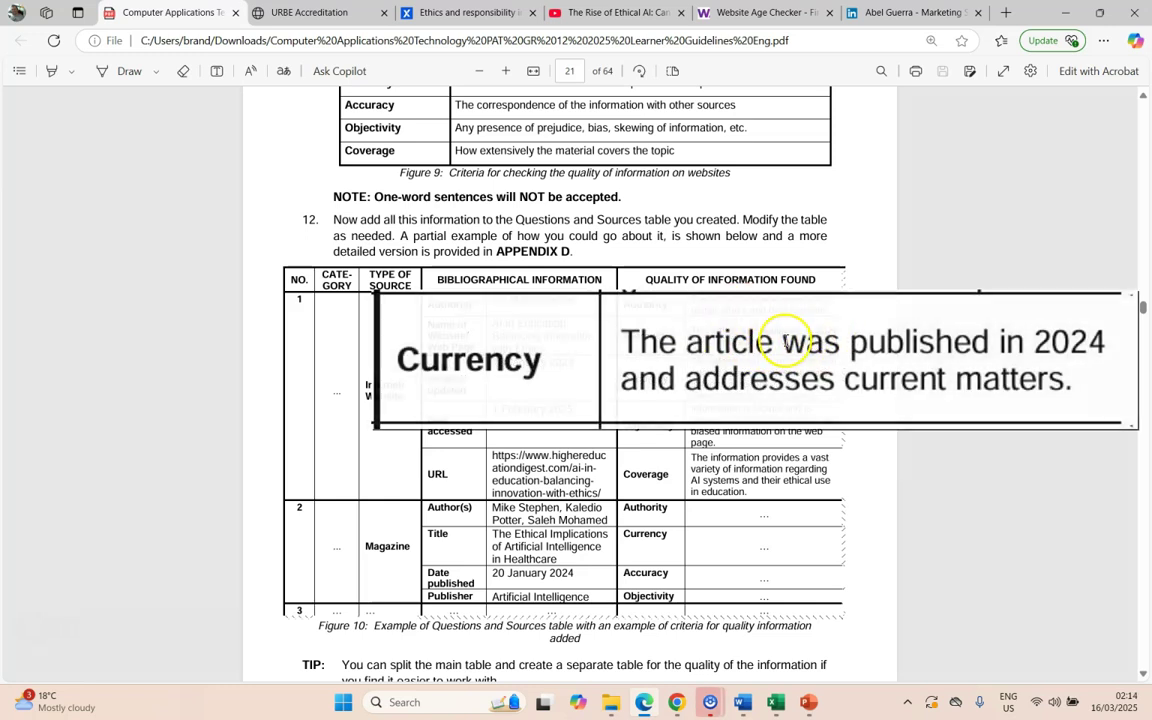
{"action": "key", "text": "alt+Tab"}
{"action": "key", "text": "alt+Tab"}
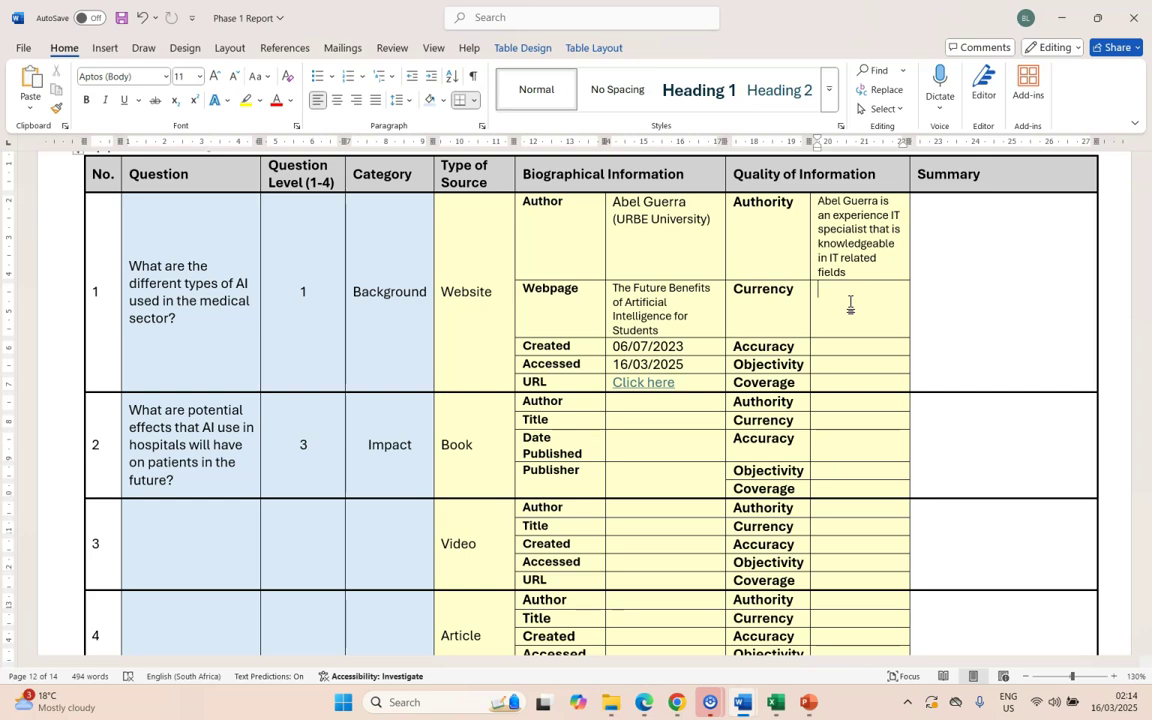
In the URBE article in Edge, highlight the first two sentences after "Personalized Learning:" for an accuracy check
{"action": "key", "text": "alt+Tab"}
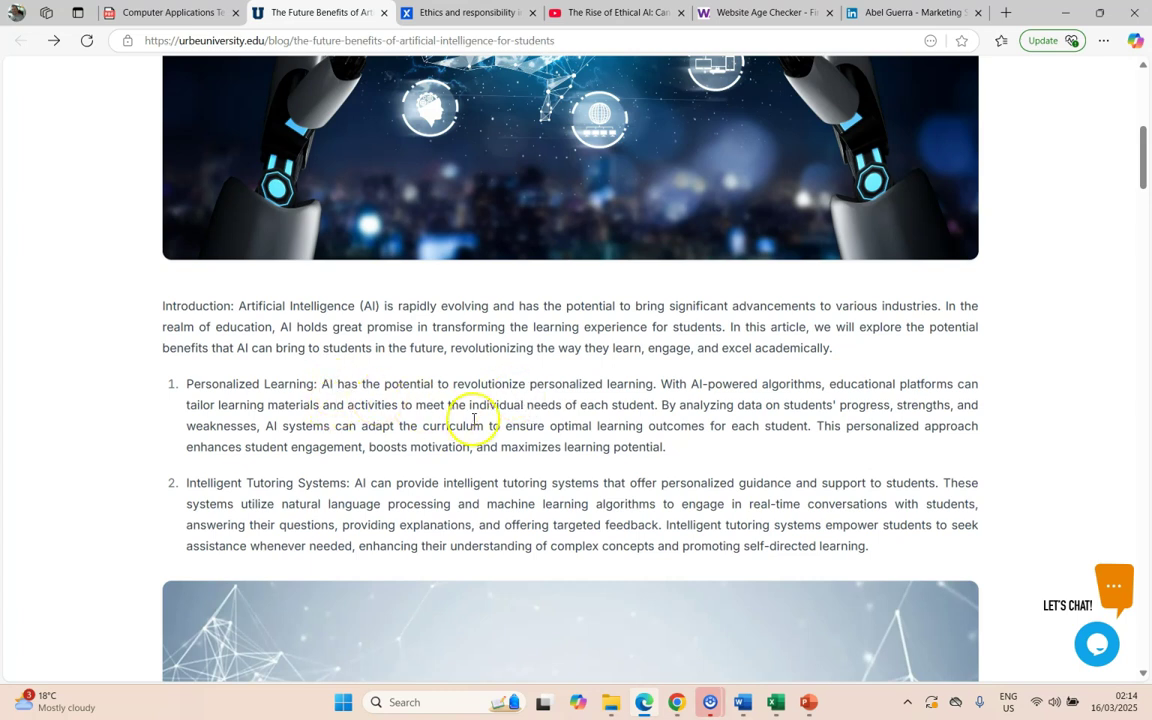
{"action": "scroll", "coordinate": [352, 311], "scroll_direction": "down", "scroll_amount": 1}
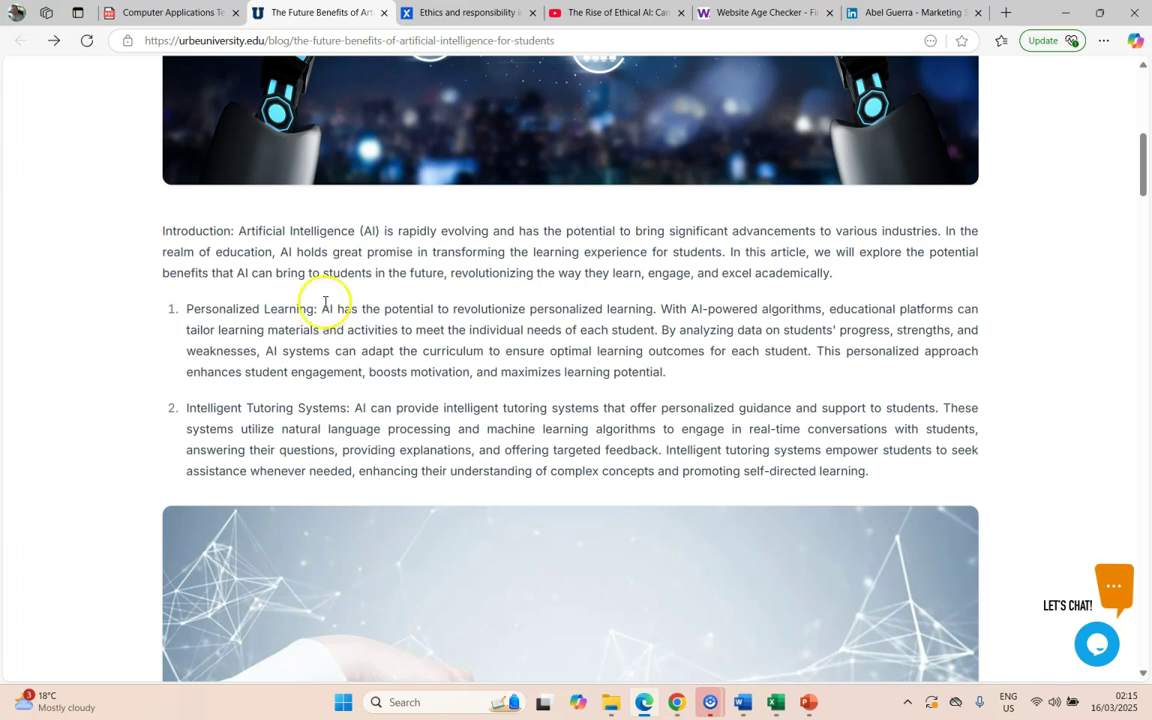
{"action": "left_click_drag", "start_coordinate": [322, 309], "coordinate": [657, 330]}
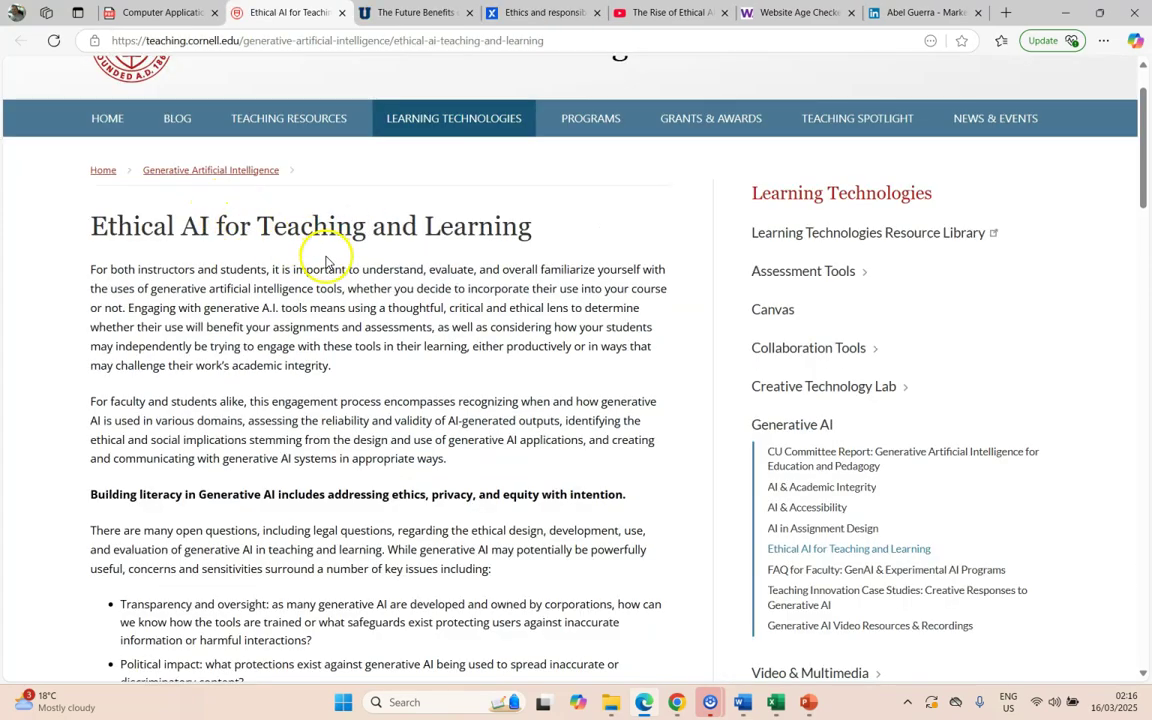
Examine the Cornell page "Ethical AI for Teaching and Learning" through its References, checking back against the Accuracy cell in the Word report
{"action": "scroll", "coordinate": [325, 265], "scroll_direction": "down", "scroll_amount": 18}
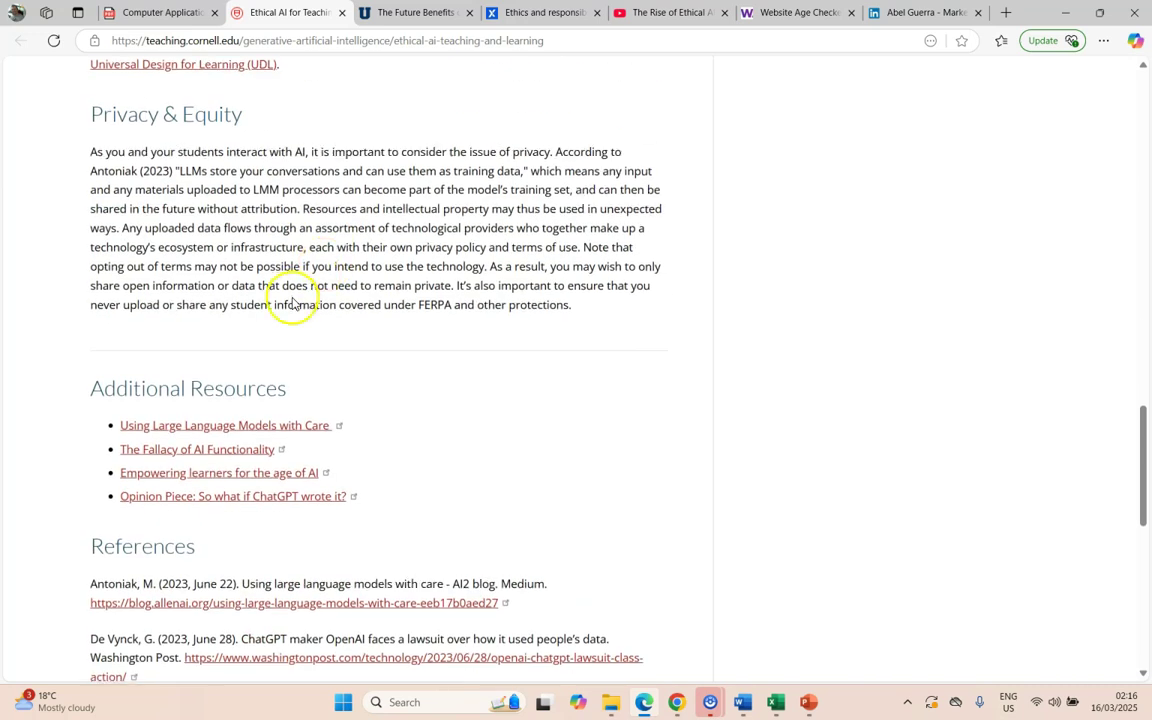
{"action": "scroll", "coordinate": [293, 303], "scroll_direction": "down", "scroll_amount": 3}
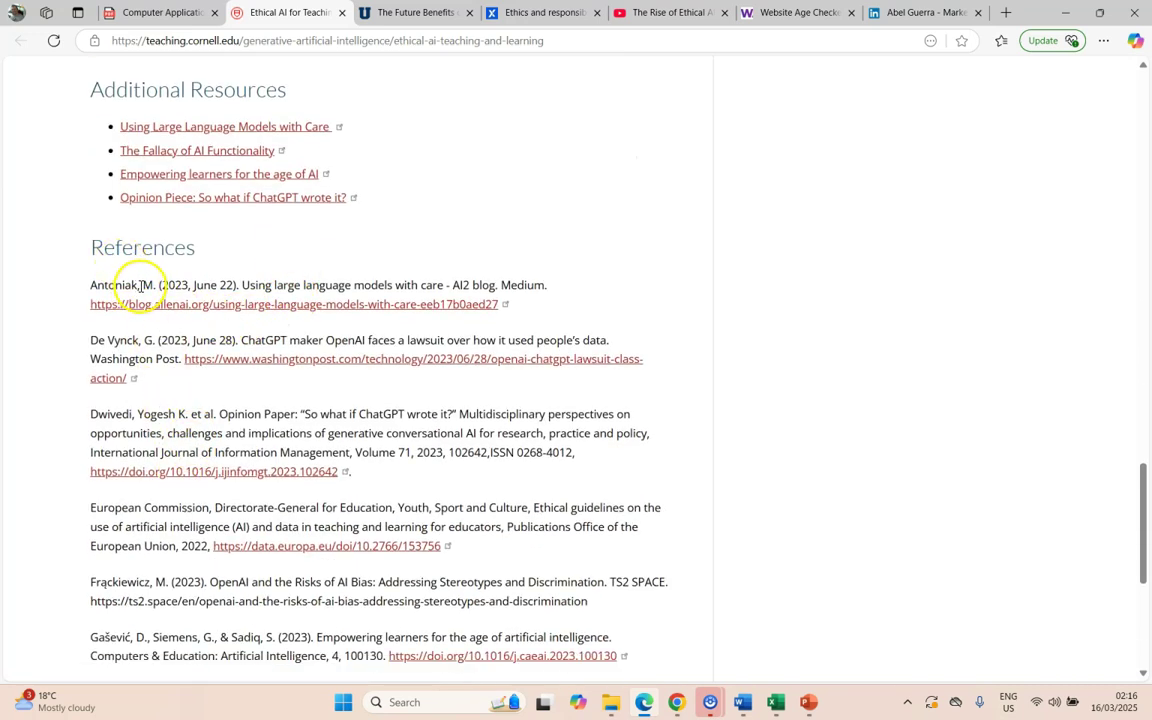
{"action": "key", "text": "alt+Tab"}
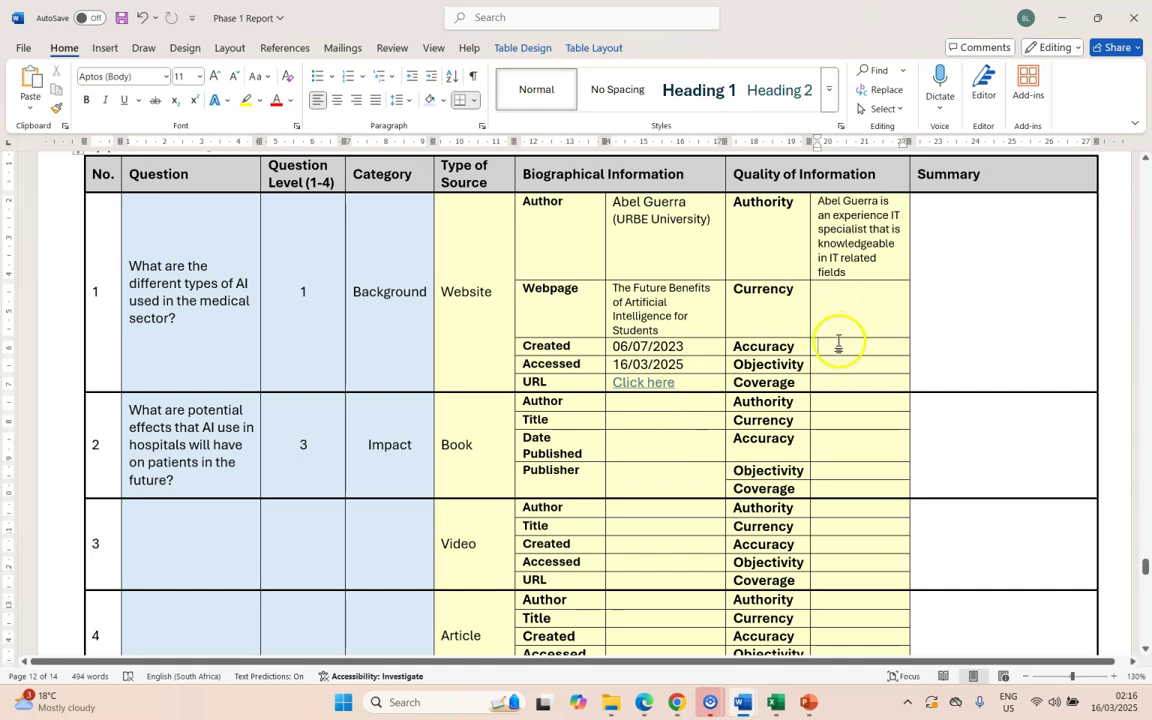
{"action": "key", "text": "alt+Tab"}
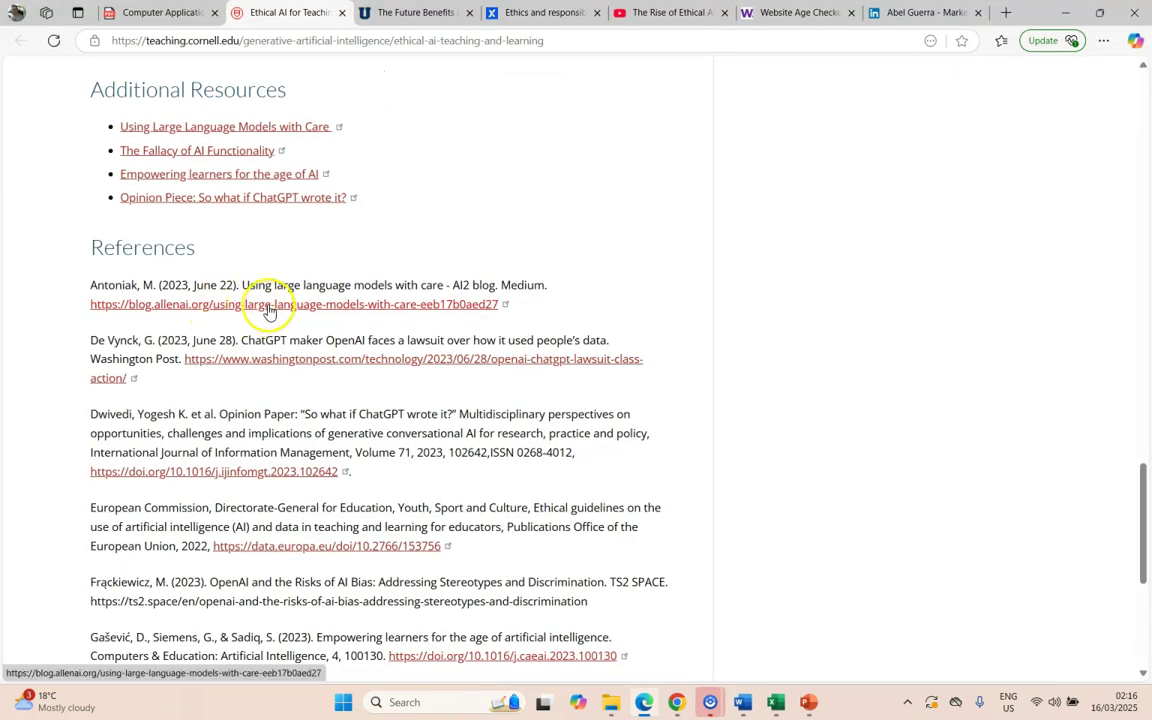
{"action": "scroll", "coordinate": [268, 312], "scroll_direction": "up", "scroll_amount": 5}
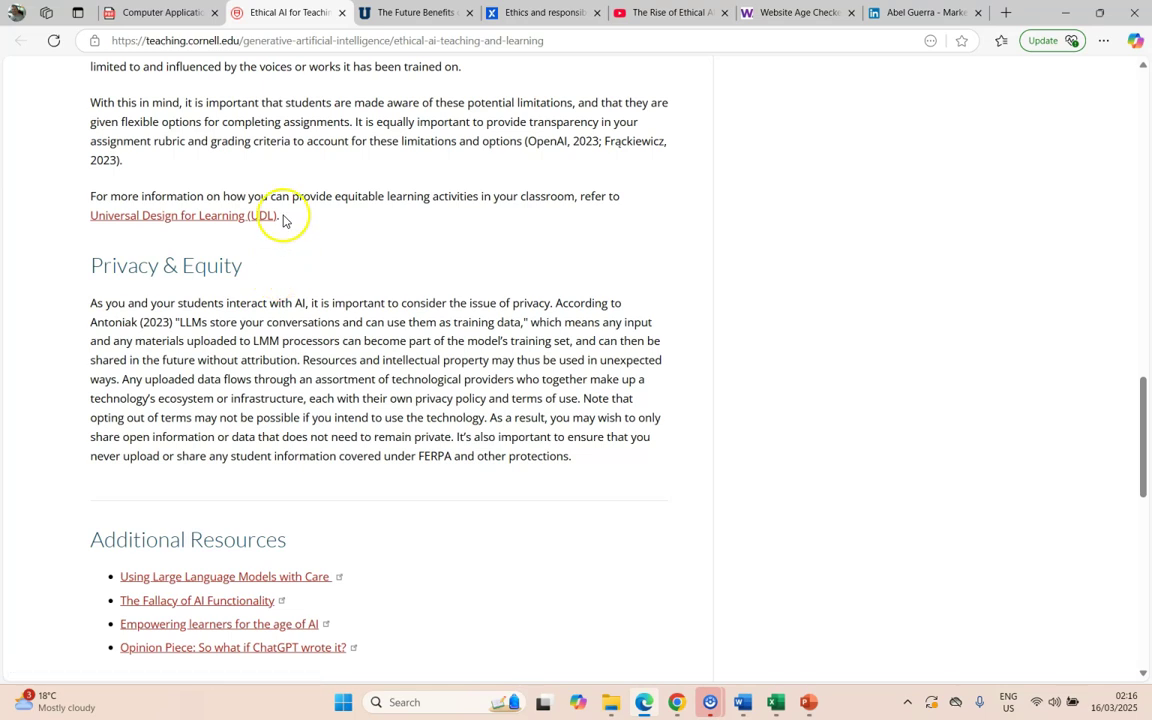
{"action": "key", "text": "alt+Tab"}
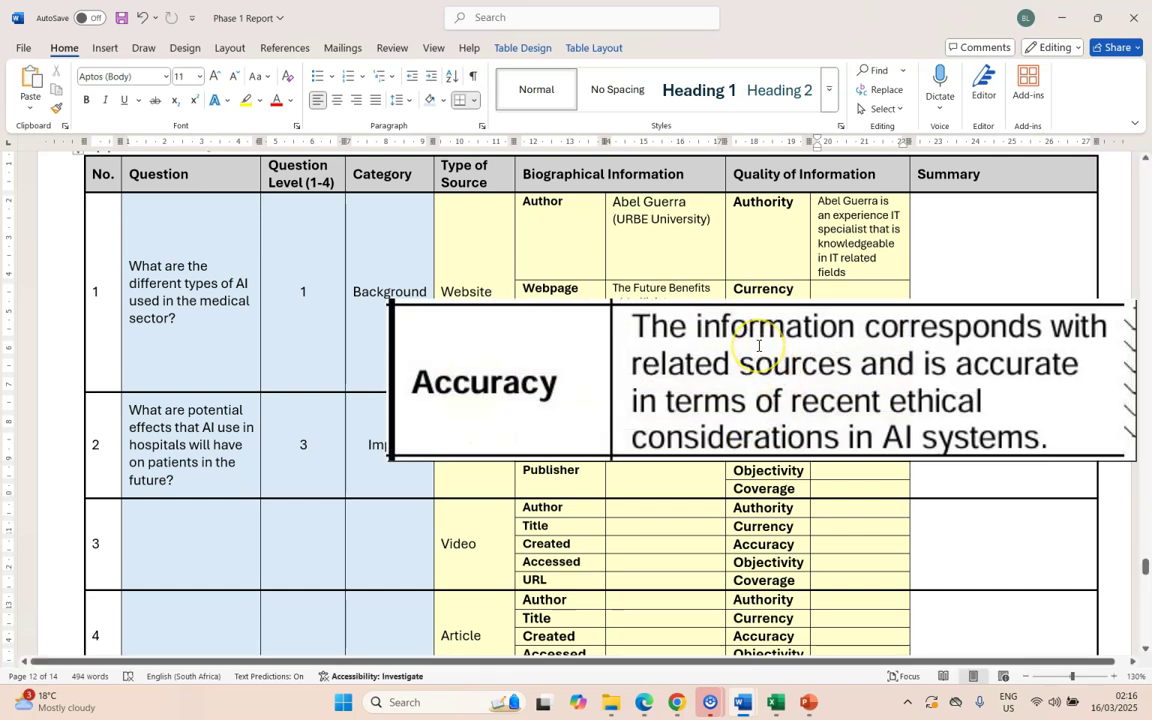
Review the Objectivity and Coverage examples in the guidelines PDF, and return to the URBE article to evaluate it
{"action": "key", "text": "alt+Tab"}
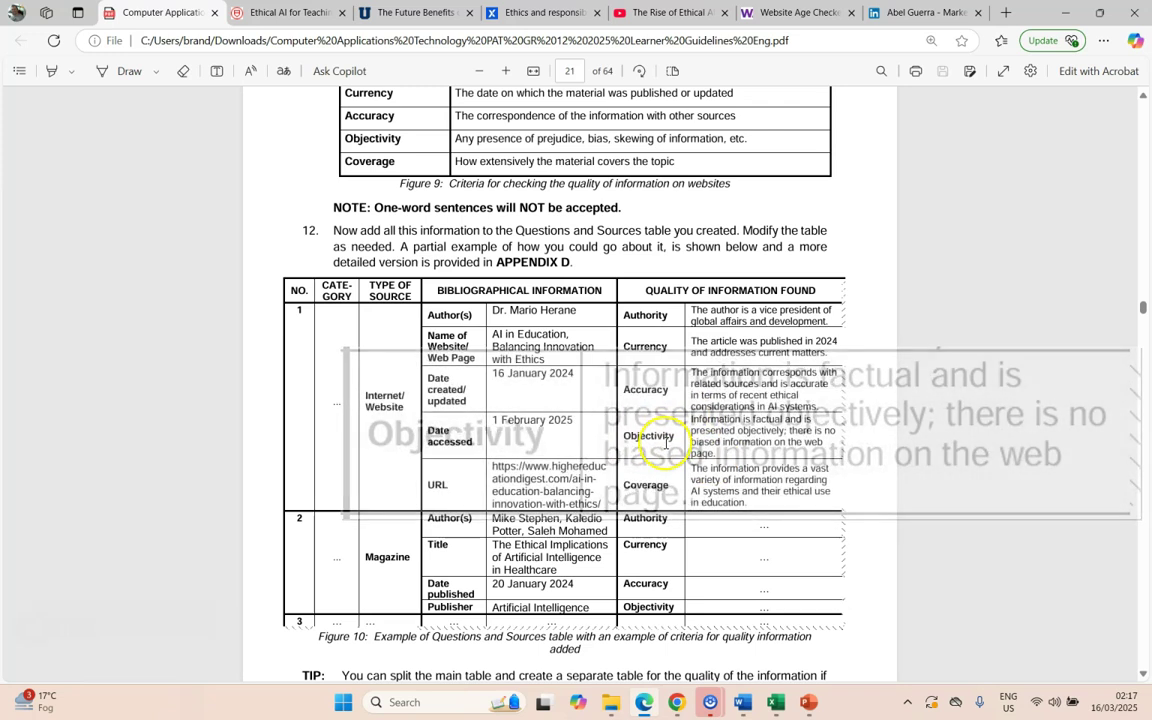
{"action": "left_click", "coordinate": [642, 494]}
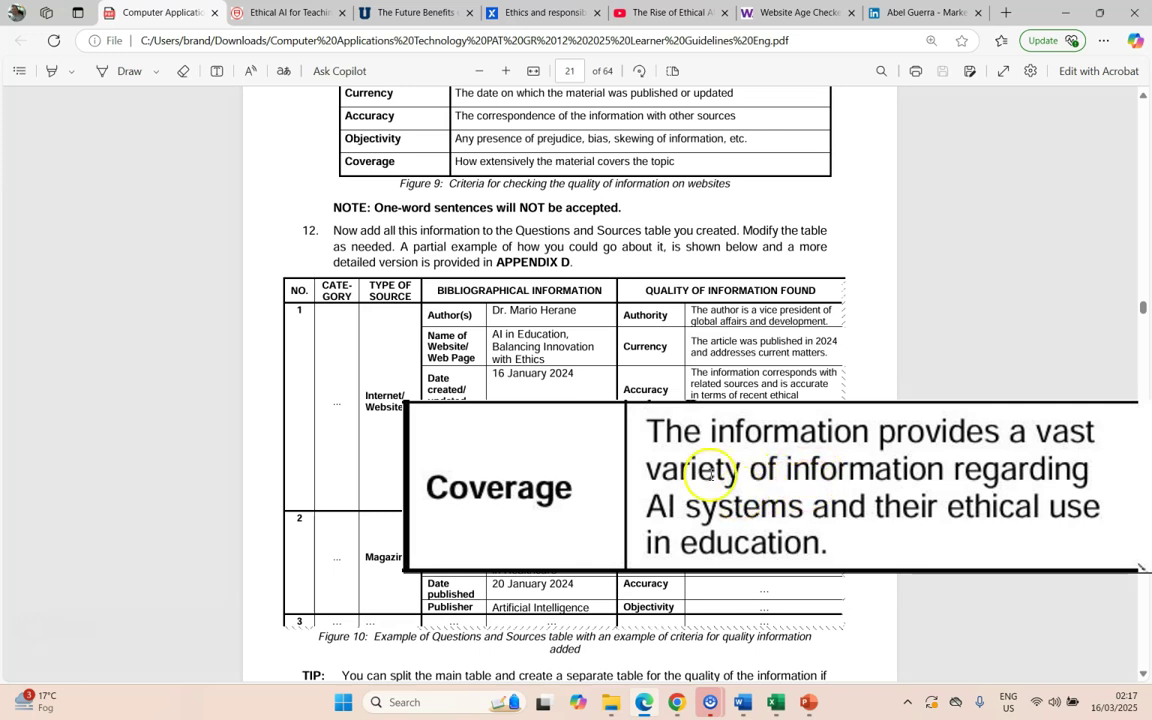
{"action": "left_click", "coordinate": [403, 14]}
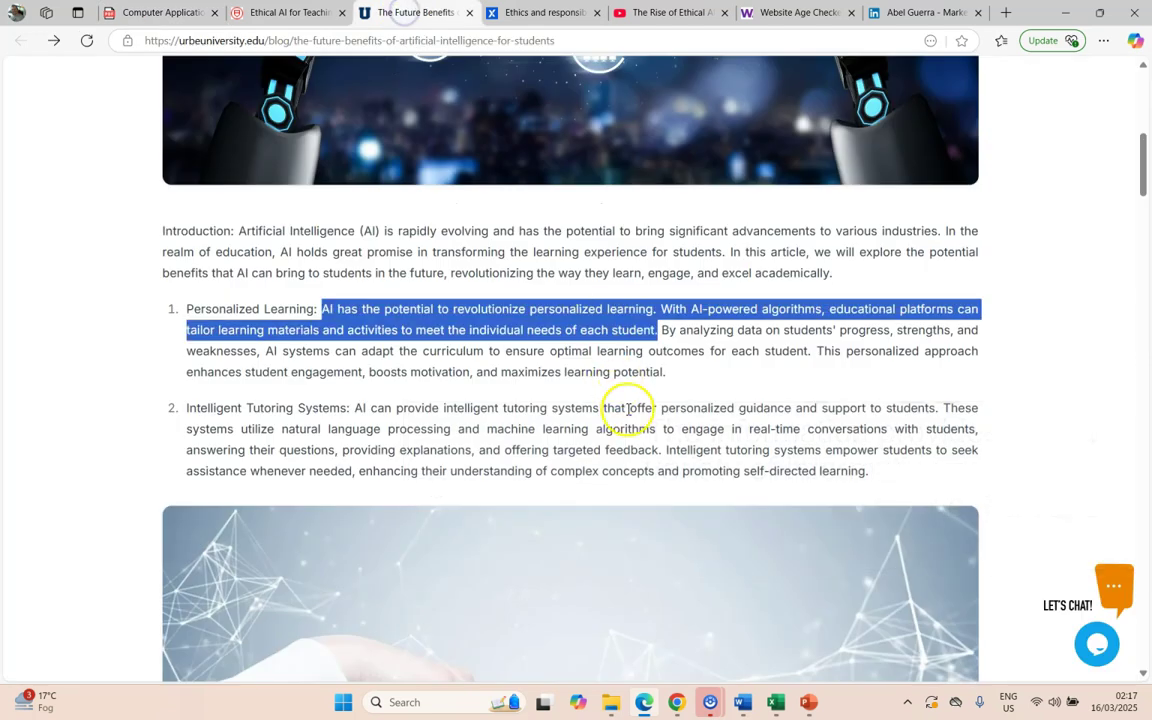
Look over the URBE article from its title to the Intelligent Tutoring Systems paragraph to judge its coverage of the topic
{"action": "scroll", "coordinate": [561, 342], "scroll_direction": "up", "scroll_amount": 7}
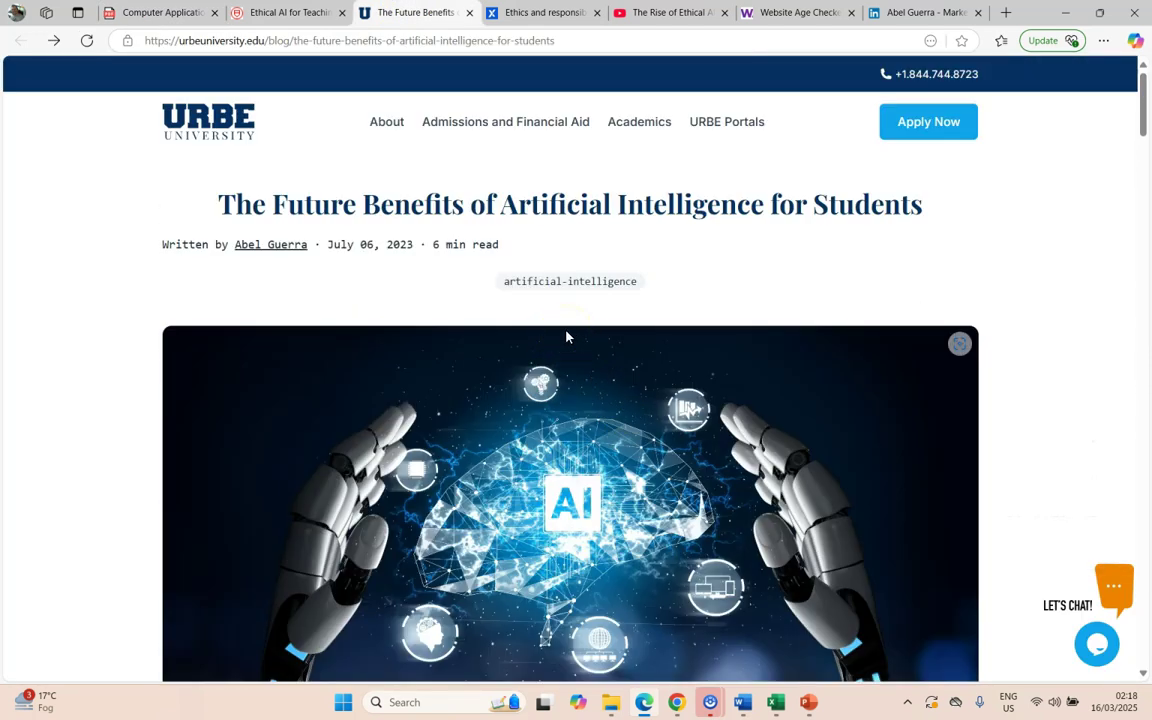
{"action": "scroll", "coordinate": [566, 335], "scroll_direction": "down", "scroll_amount": 5}
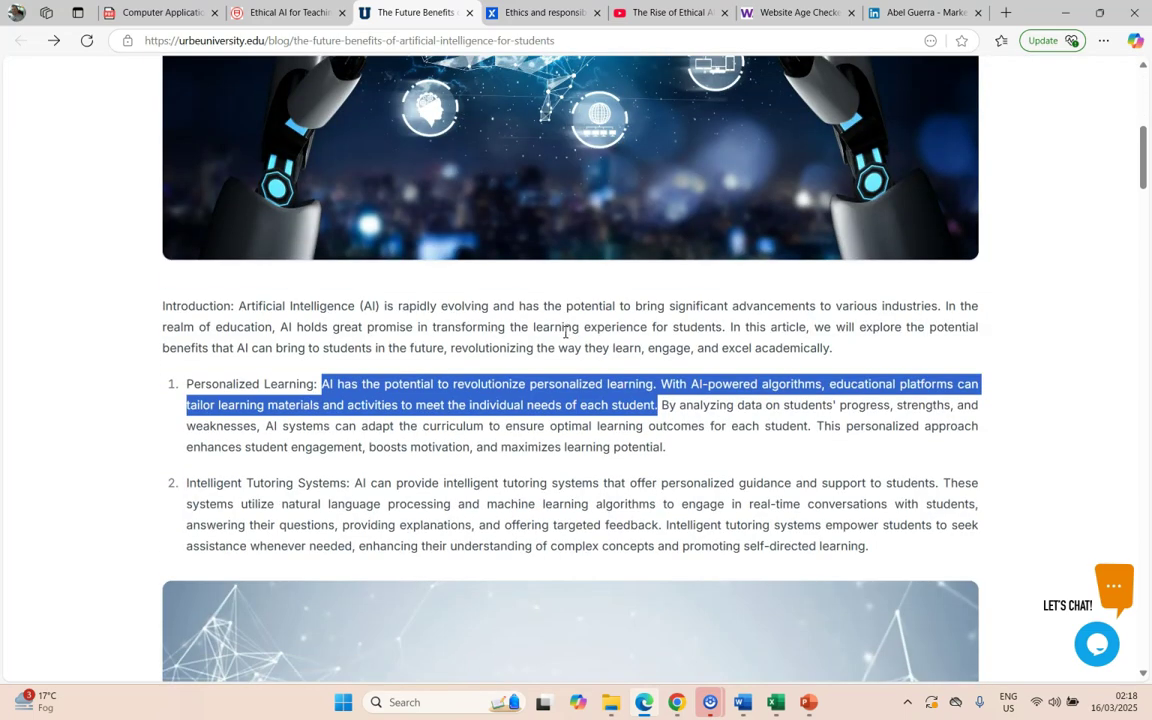
{"action": "scroll", "coordinate": [522, 150], "scroll_direction": "up", "scroll_amount": 5}
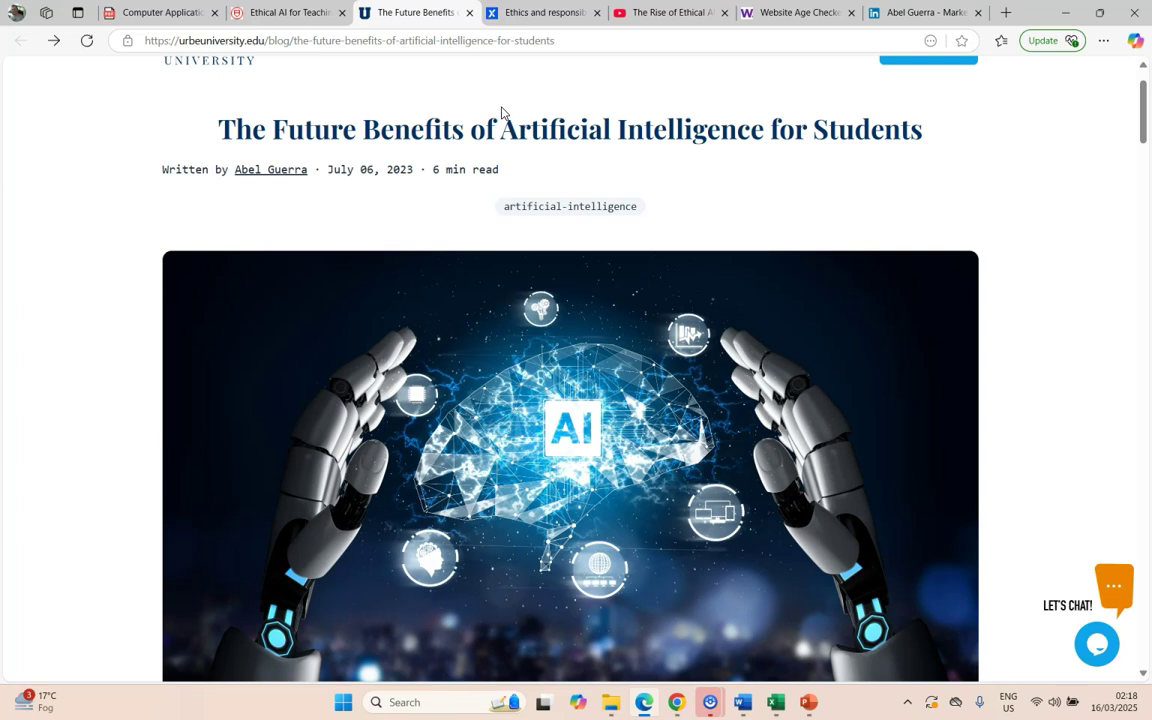
Expand the description of the YouTube video "The Rise of Ethical AI" and highlight its first paragraph for evaluation
{"action": "left_click", "coordinate": [630, 13]}
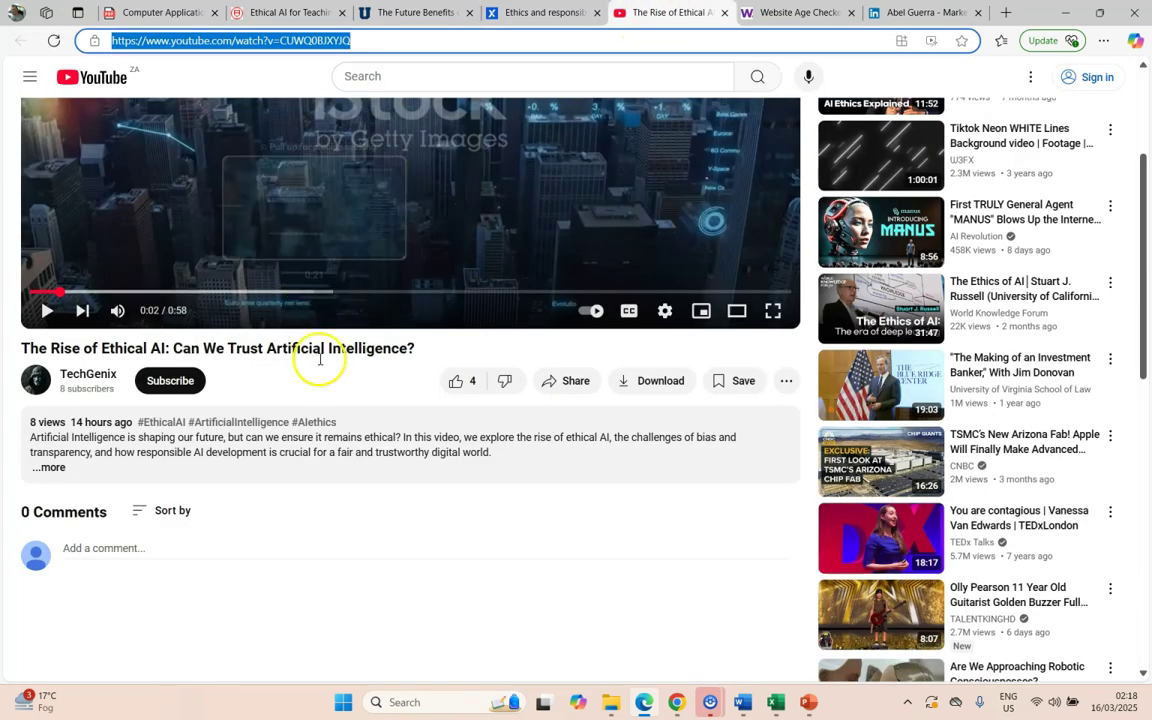
{"action": "left_click", "coordinate": [50, 467]}
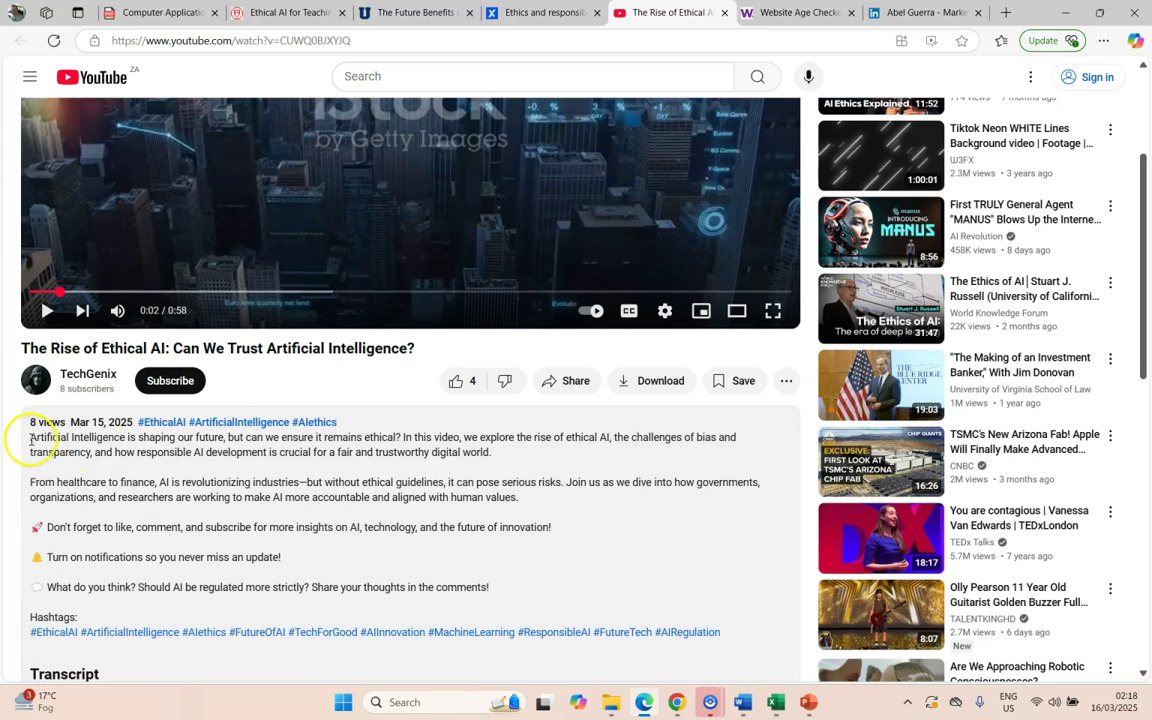
{"action": "left_click_drag", "start_coordinate": [31, 438], "coordinate": [542, 452]}
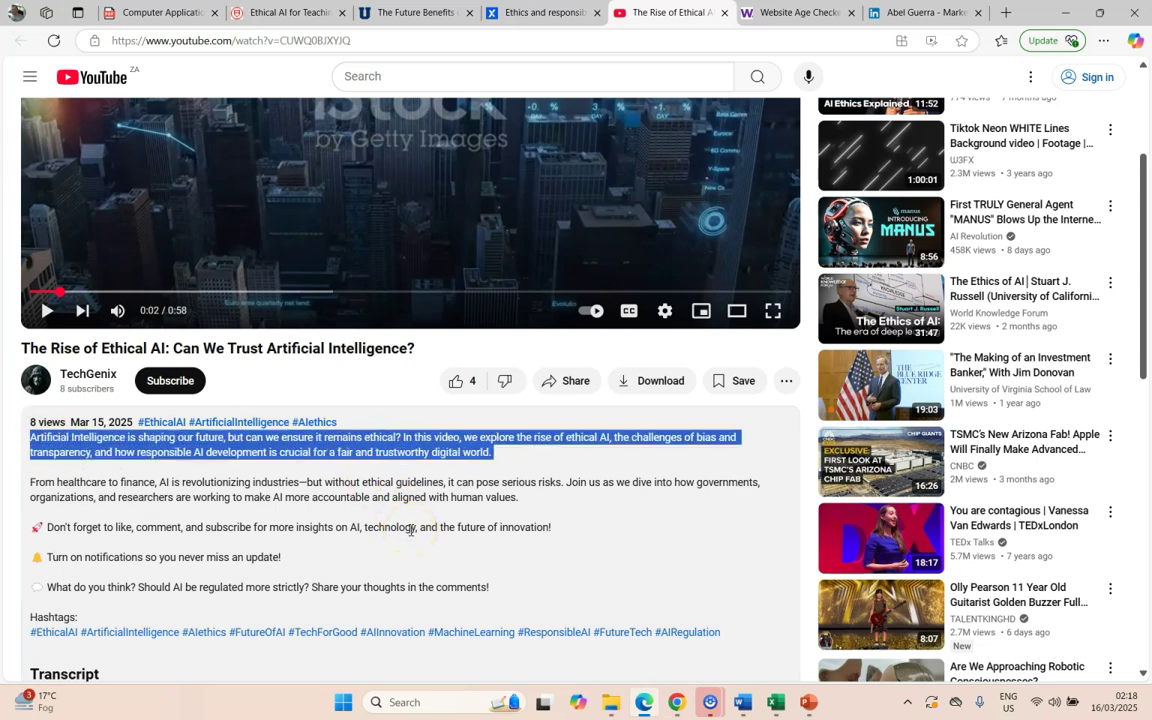
Switch to the Word report, place the cursor in source 1's Coverage cell and look over the neighbouring rows
{"action": "key", "text": "alt+Tab"}
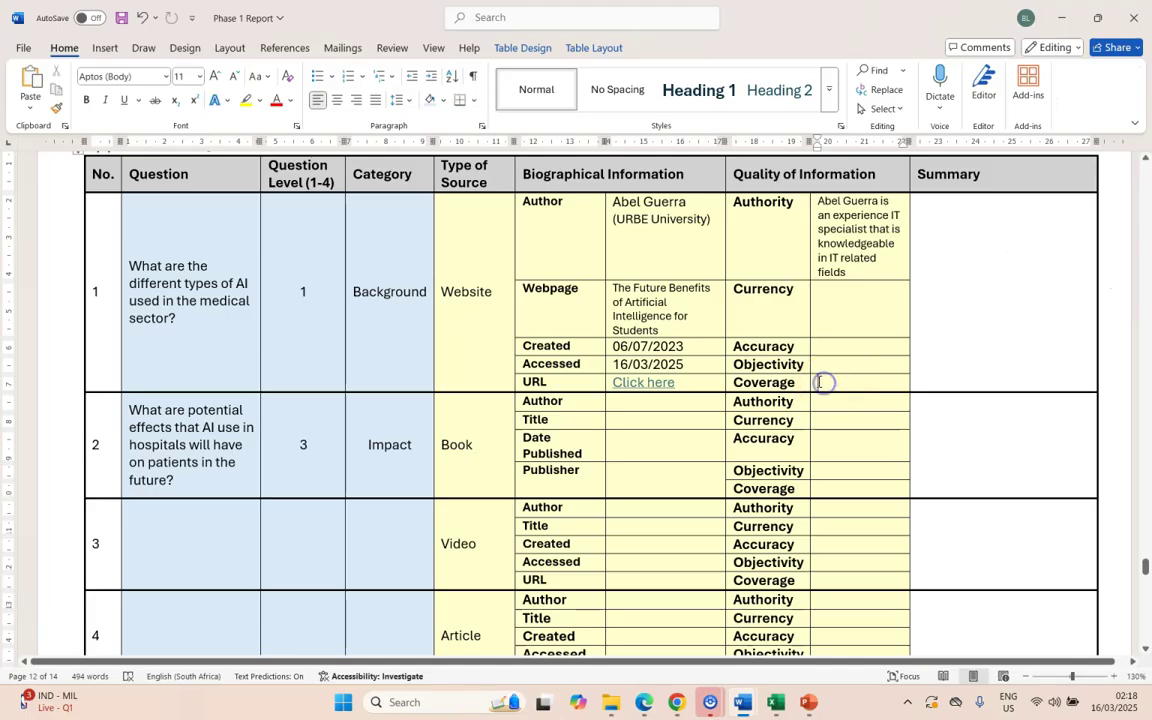
{"action": "left_click", "coordinate": [818, 382]}
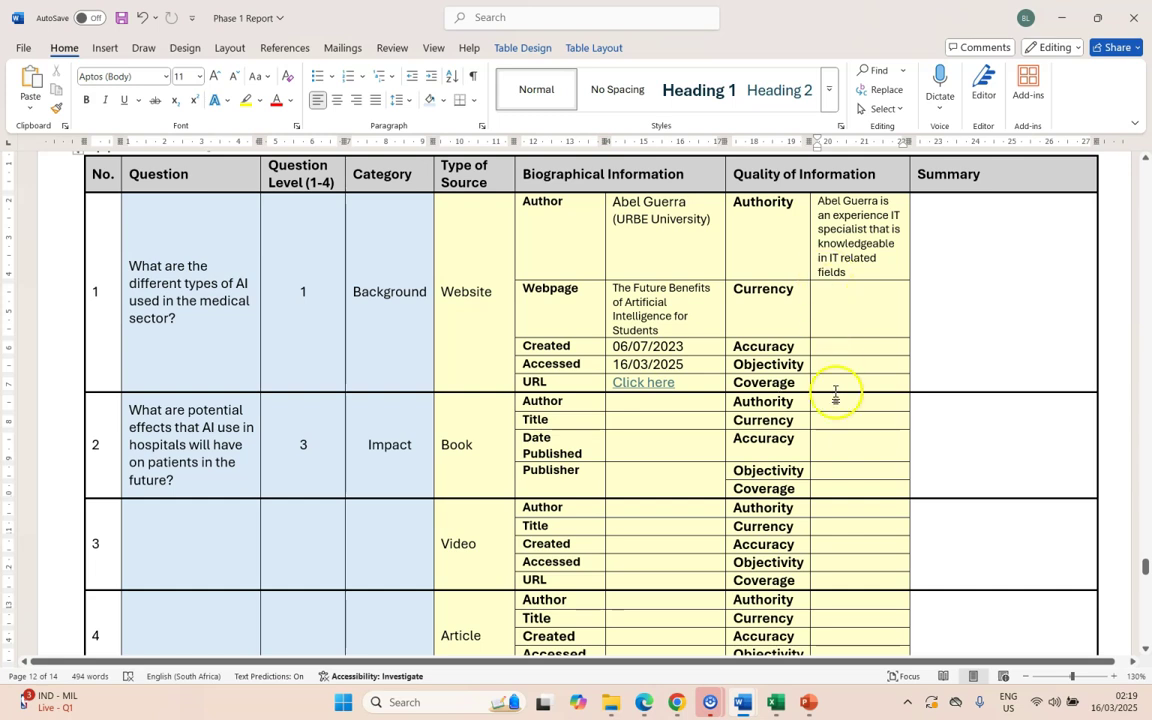
{"action": "scroll", "coordinate": [805, 504], "scroll_direction": "down", "scroll_amount": 3}
{"action": "scroll", "coordinate": [808, 503], "scroll_direction": "up", "scroll_amount": 2}
{"action": "scroll", "coordinate": [808, 503], "scroll_direction": "up", "scroll_amount": 1}
Compare source 1's biographical details with the repeated entry in row 5, and select source 1's Quality of Information cells
{"action": "left_click", "coordinate": [536, 234]}
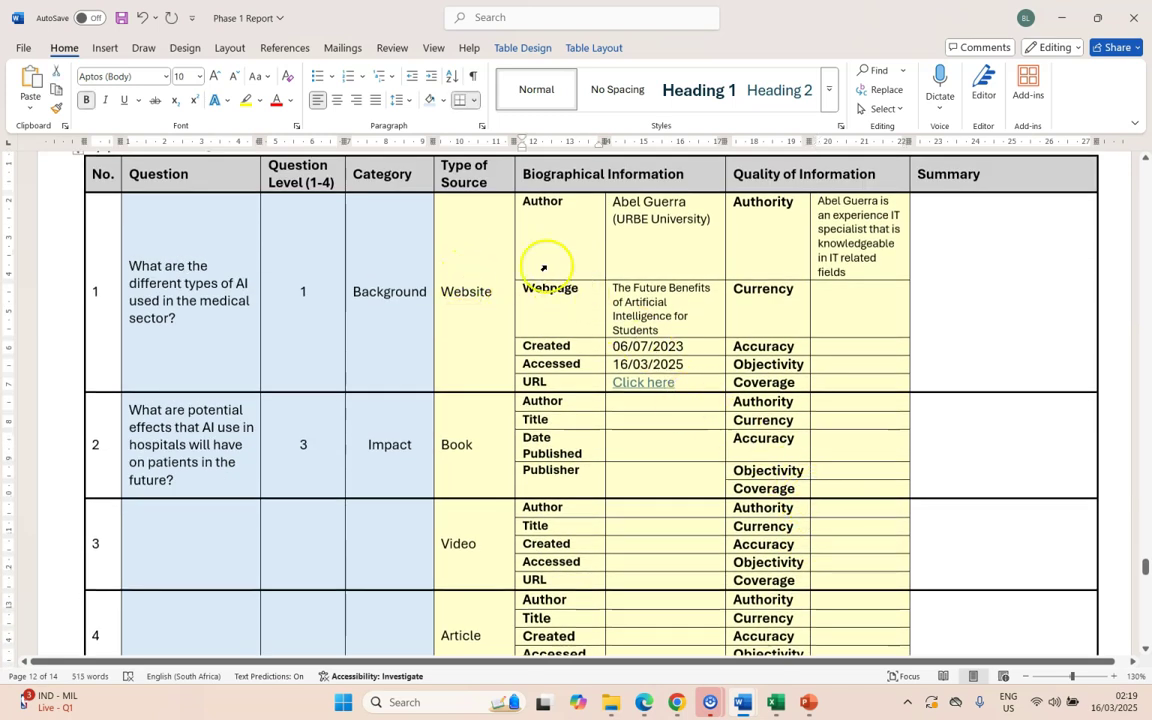
{"action": "scroll", "coordinate": [434, 361], "scroll_direction": "down", "scroll_amount": 5}
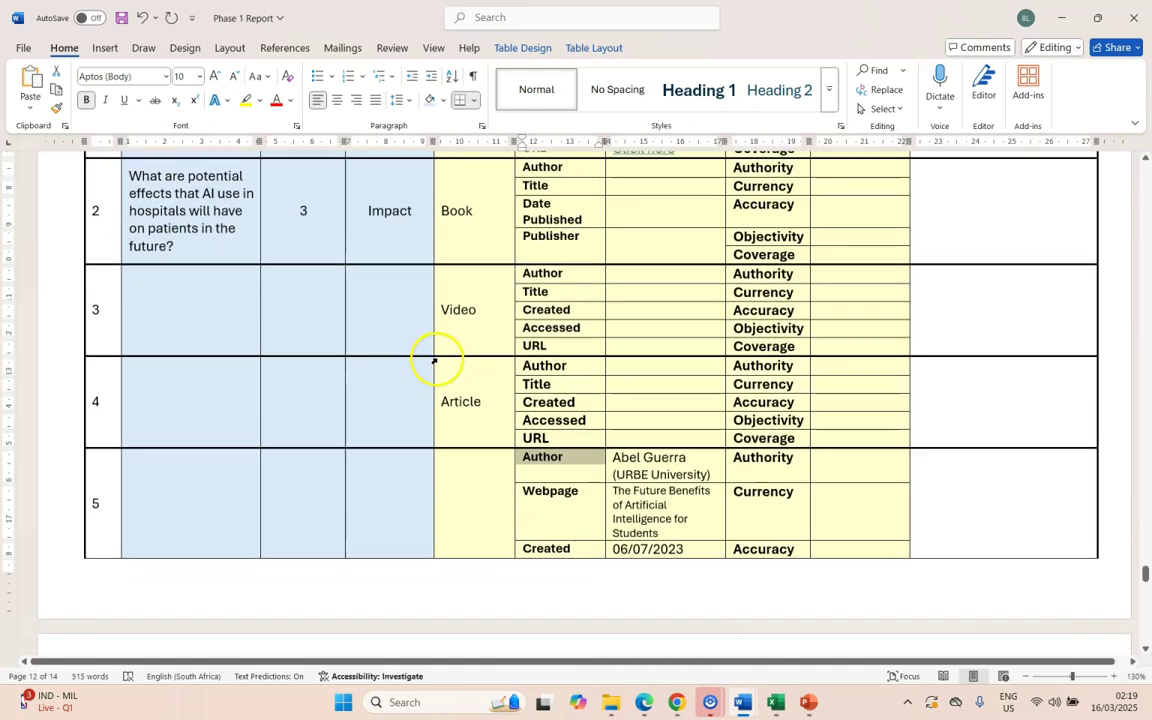
{"action": "scroll", "coordinate": [321, 512], "scroll_direction": "up", "scroll_amount": 4}
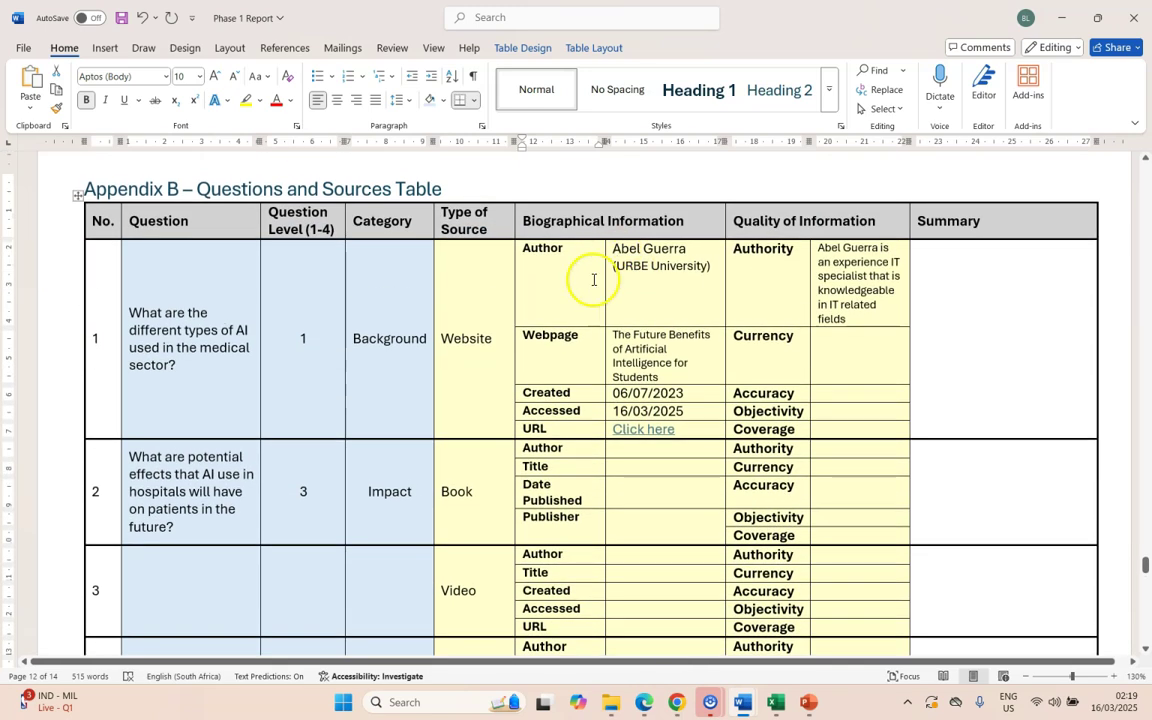
{"action": "left_click_drag", "start_coordinate": [890, 424], "coordinate": [788, 284]}
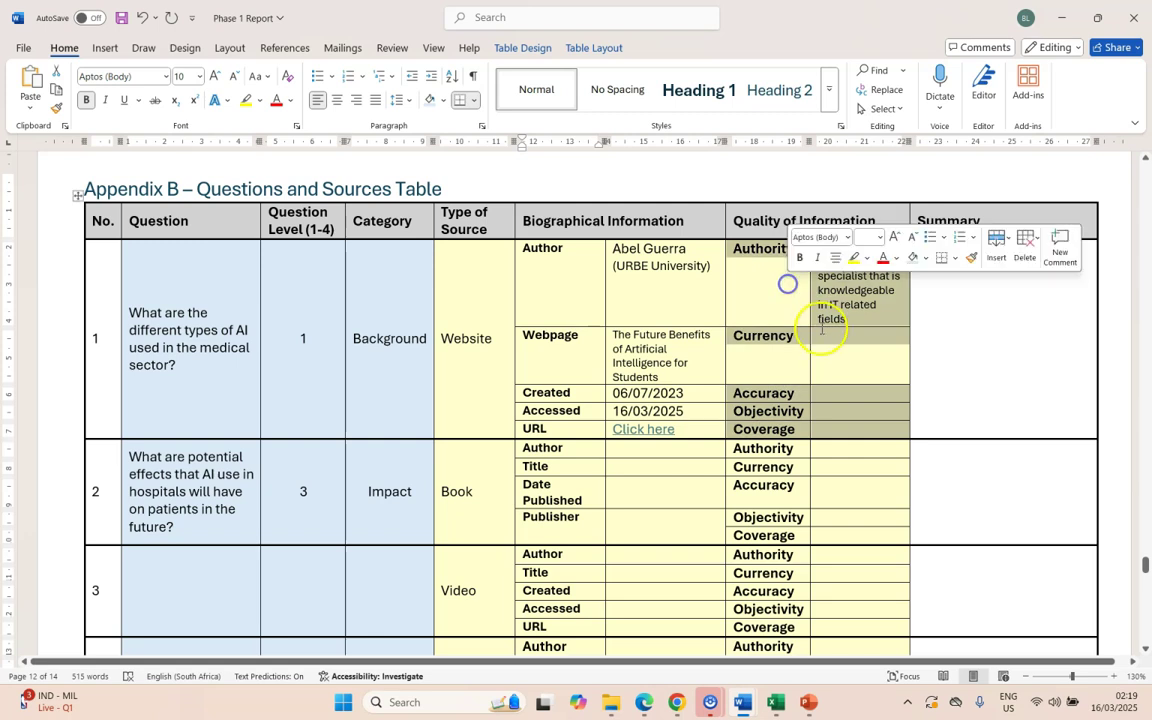
{"action": "scroll", "coordinate": [815, 350], "scroll_direction": "down", "scroll_amount": 5}
{"action": "left_click", "coordinate": [841, 370]}
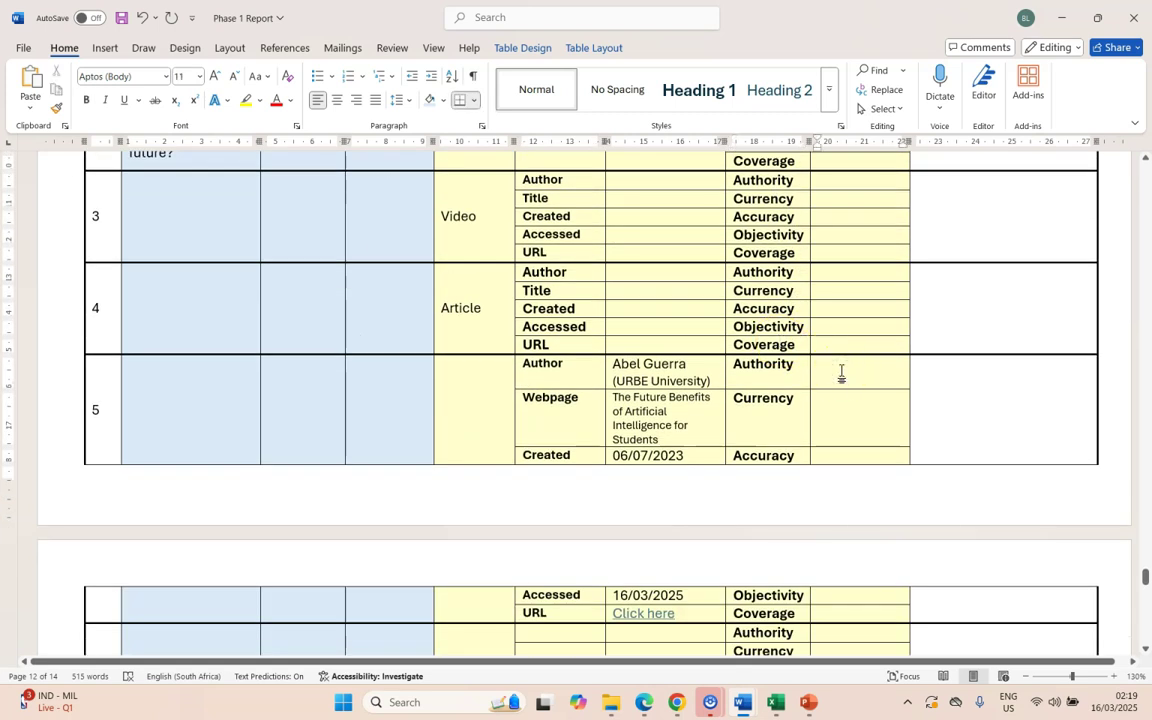
Switch to "Phase 1 Report - v2" and examine how its Questions and Sources table refers to the separate Website Source 1 and 2 tables
{"action": "key", "text": "alt+Tab"}
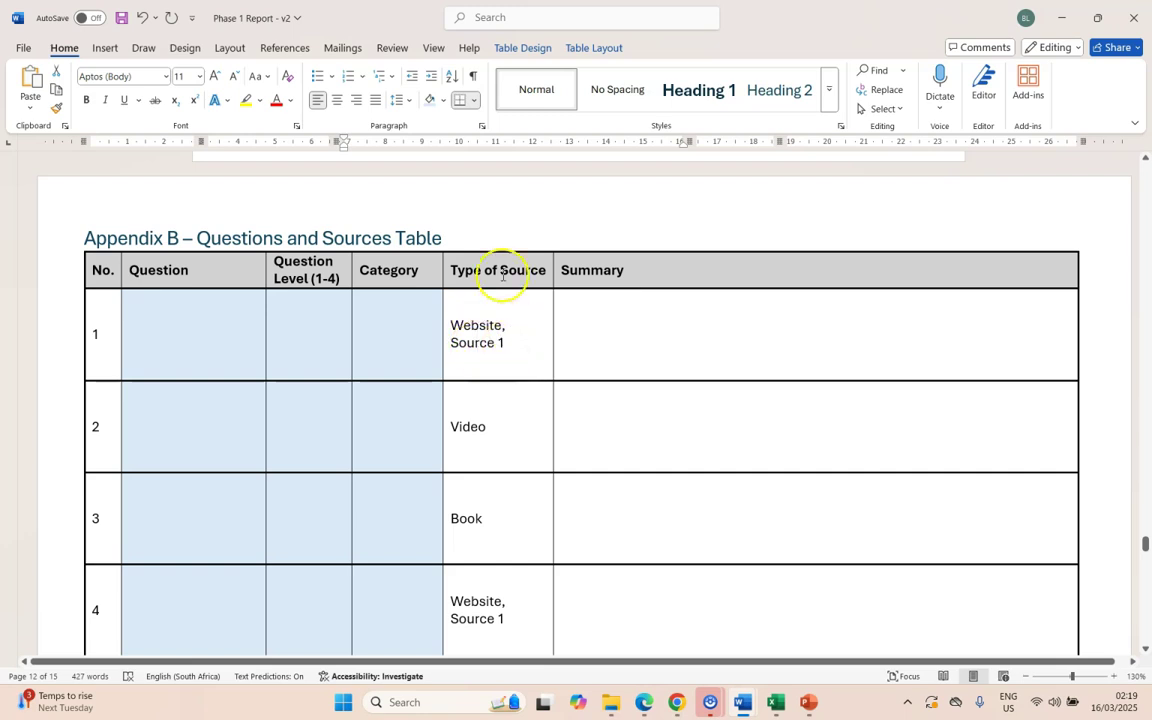
{"action": "scroll", "coordinate": [502, 334], "scroll_direction": "down", "scroll_amount": 10}
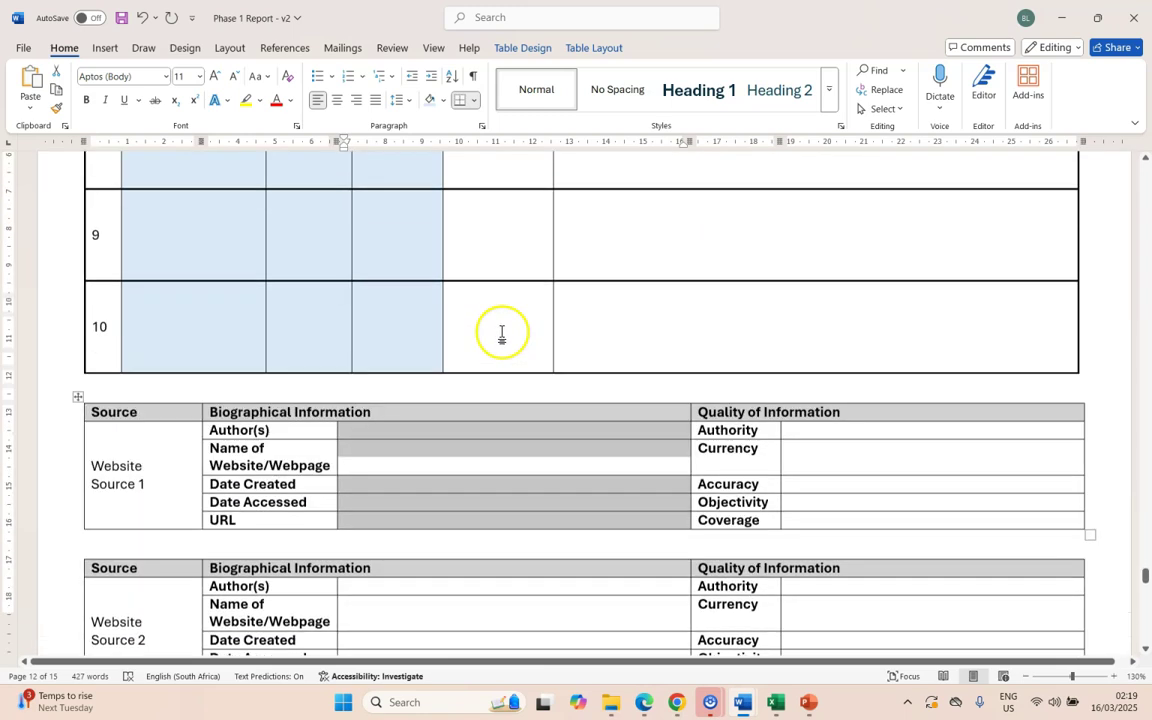
{"action": "scroll", "coordinate": [502, 334], "scroll_direction": "down", "scroll_amount": 2}
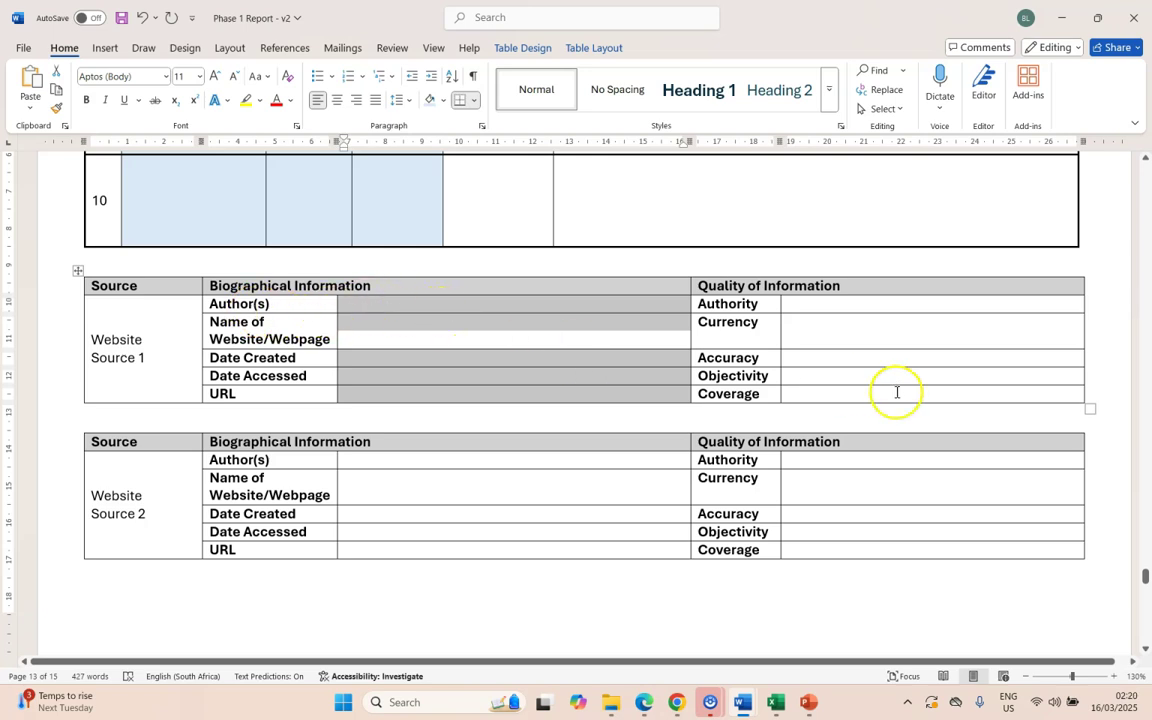
{"action": "left_click_drag", "start_coordinate": [897, 391], "coordinate": [725, 302]}
{"action": "scroll", "coordinate": [594, 329], "scroll_direction": "up", "scroll_amount": 8}
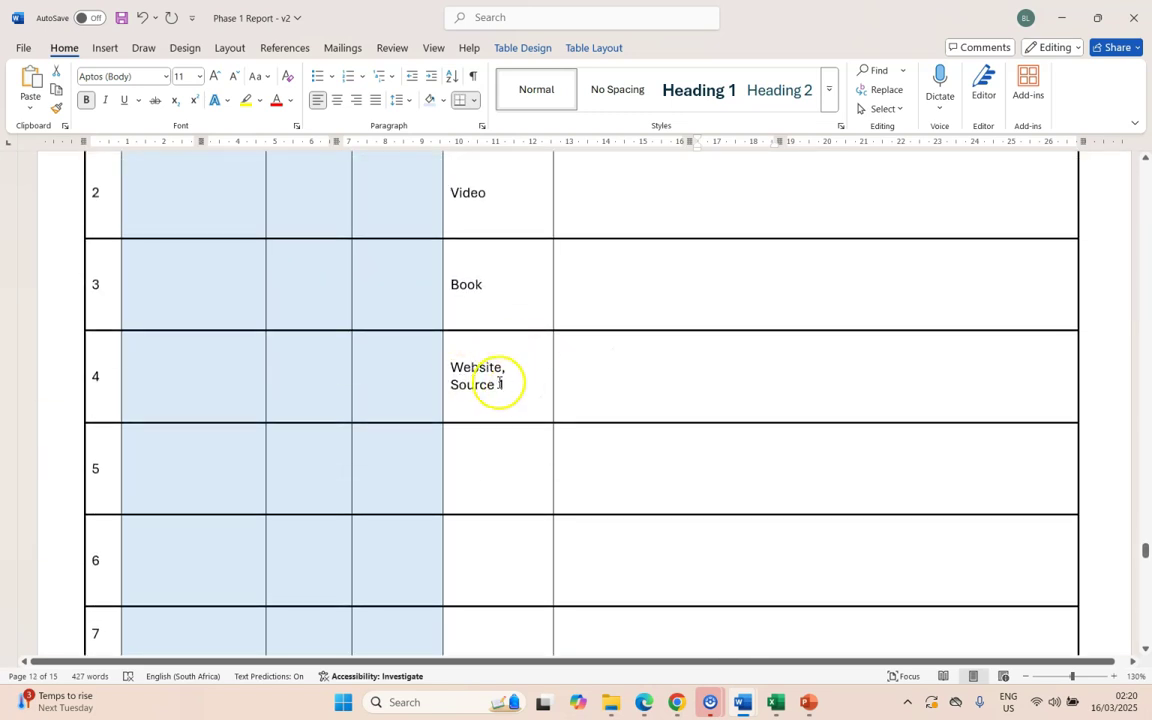
{"action": "scroll", "coordinate": [496, 380], "scroll_direction": "up", "scroll_amount": 3}
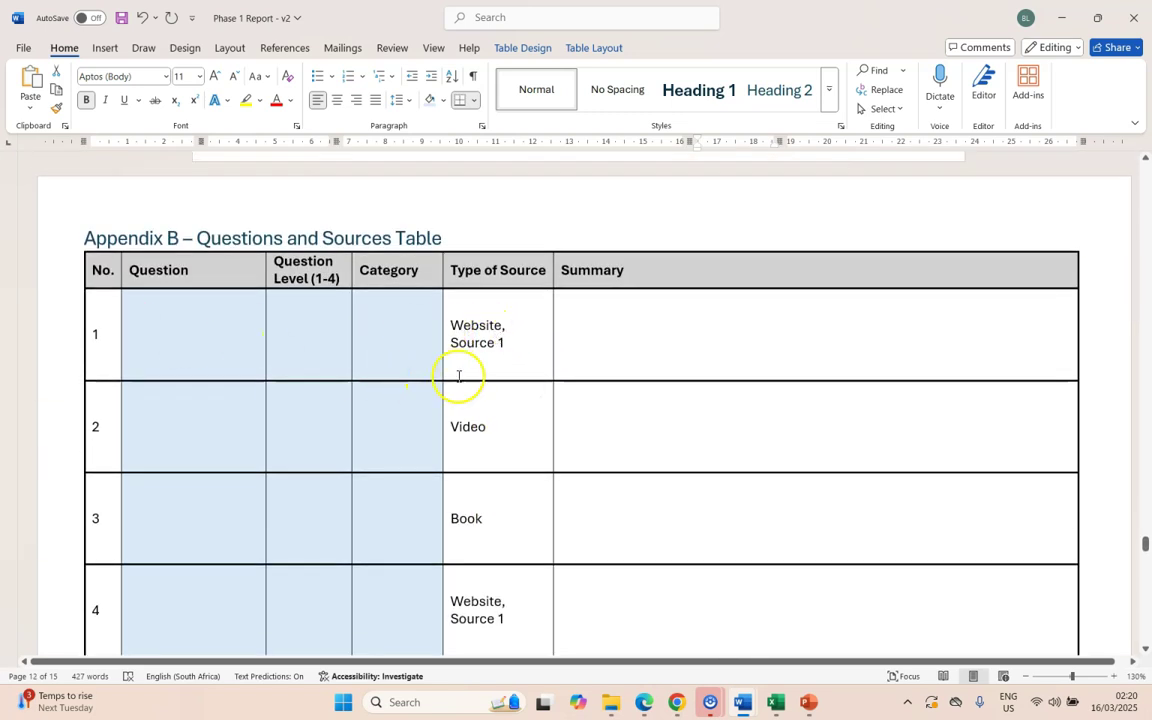
{"action": "scroll", "coordinate": [496, 352], "scroll_direction": "down", "scroll_amount": 12}
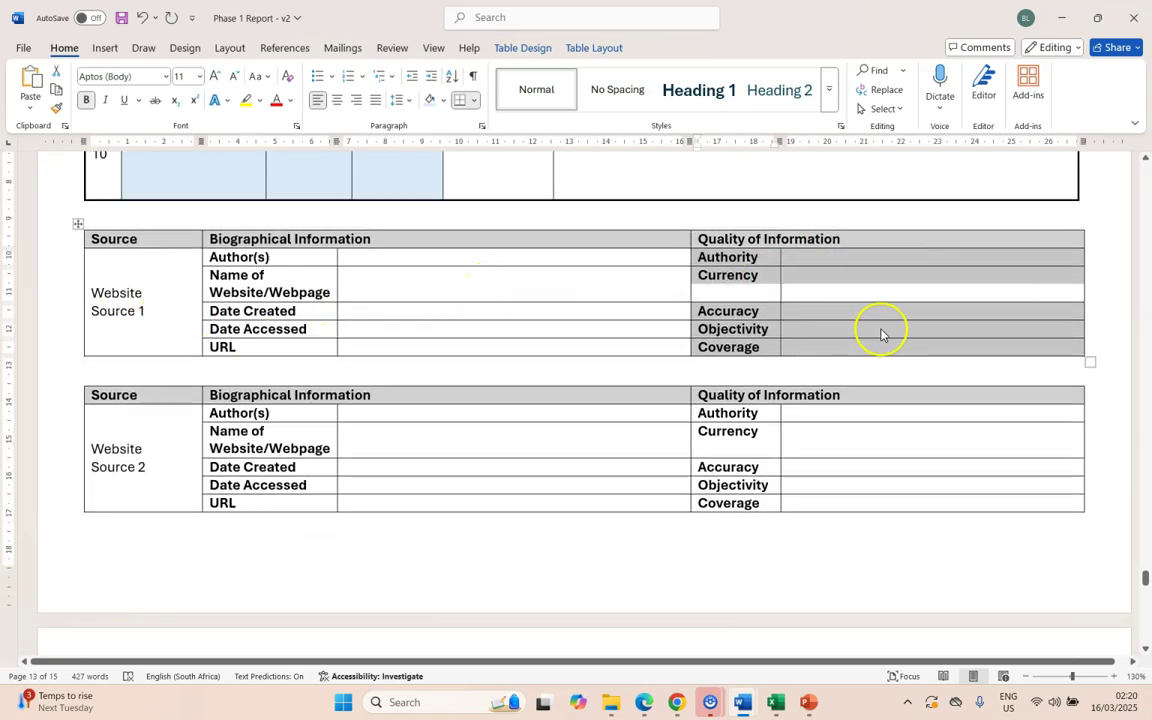
{"action": "left_click", "coordinate": [929, 289]}
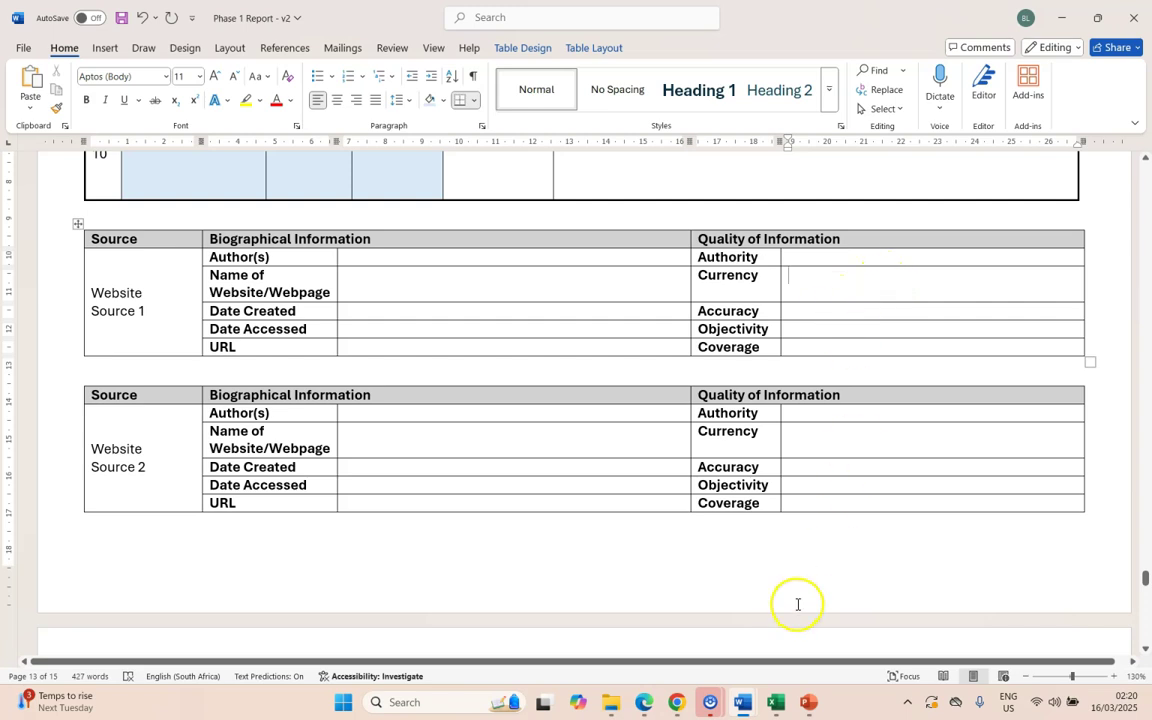
Return to the original Phase 1 Report's source 1 row and check the Information – Evaluation criteria in the guidelines PDF in Edge
{"action": "mouse_move", "coordinate": [742, 702]}
{"action": "left_click", "coordinate": [662, 617]}
{"action": "scroll", "coordinate": [755, 246], "scroll_direction": "up", "scroll_amount": 3}
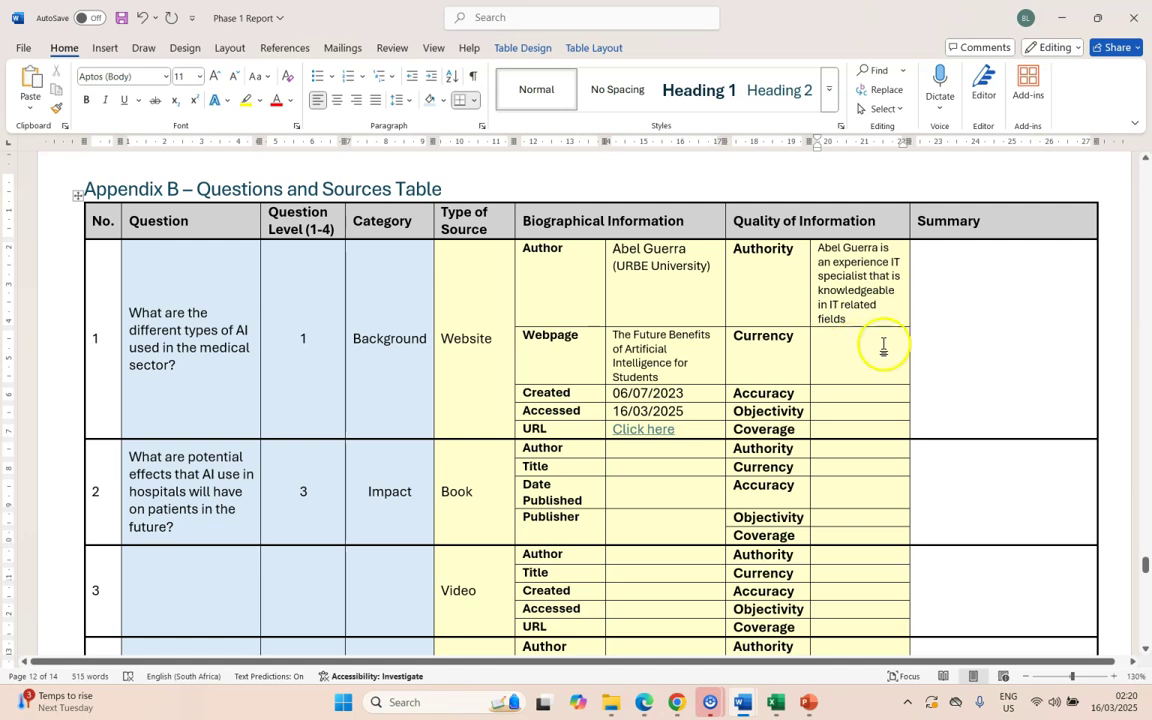
{"action": "key", "text": "alt+Tab"}
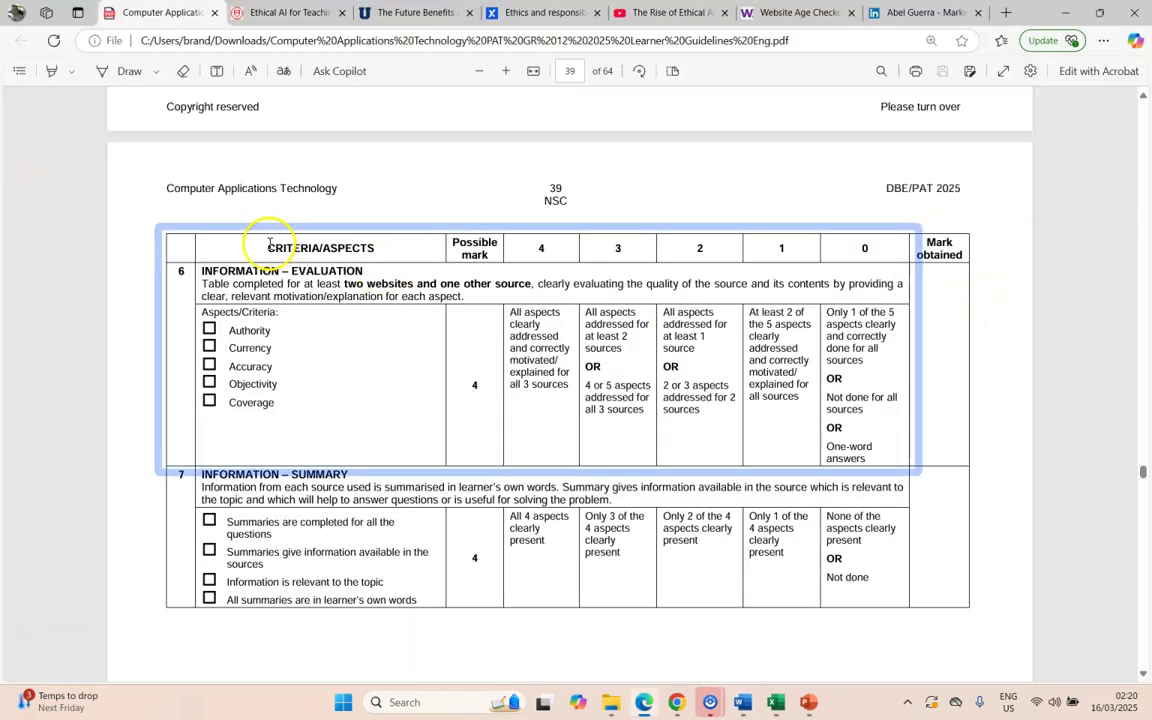